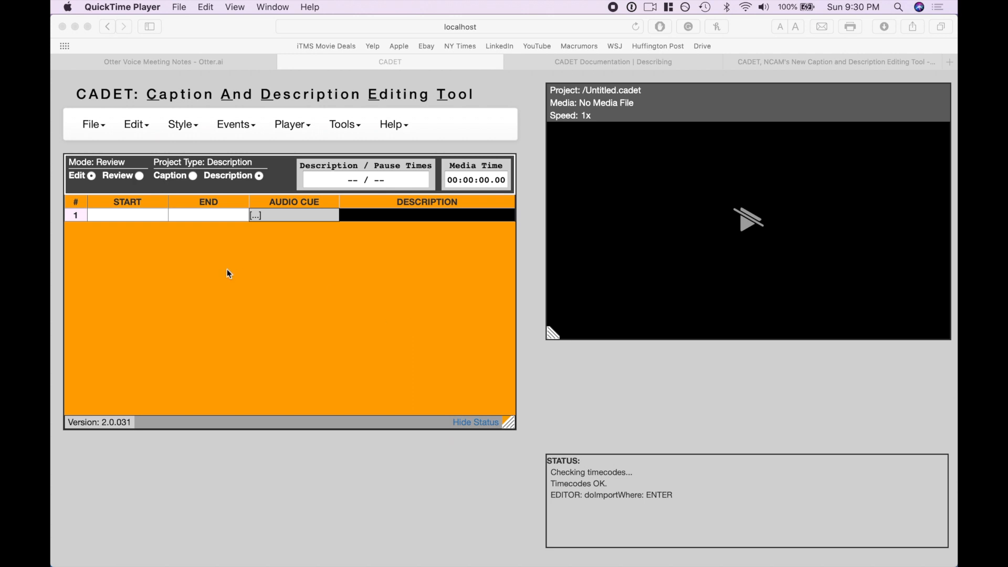
Start a new project and open Dominos Pizza Lawsuit.mov as its media file
{"action": "left_click", "coordinate": [273, 276]}
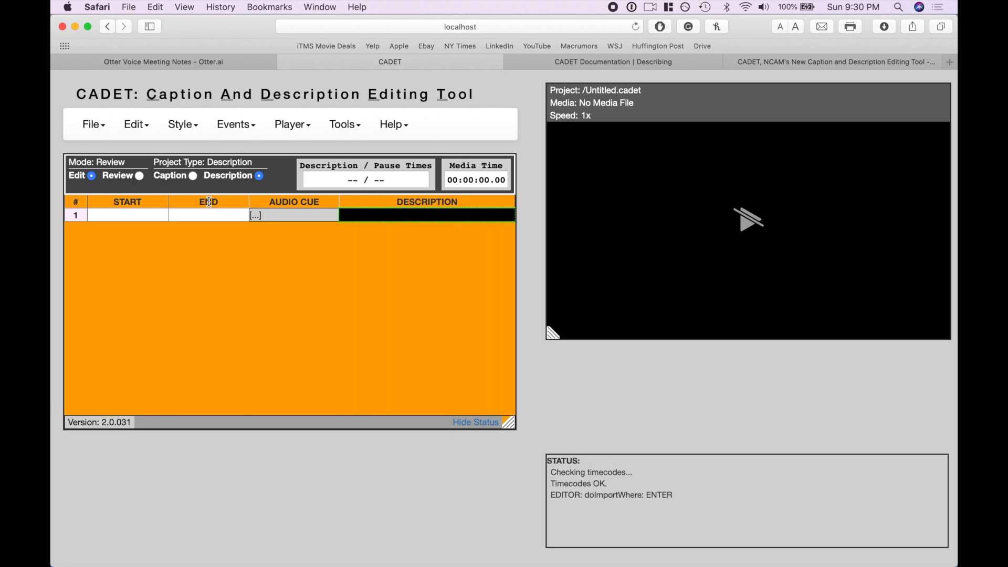
{"action": "mouse_move", "coordinate": [93, 125]}
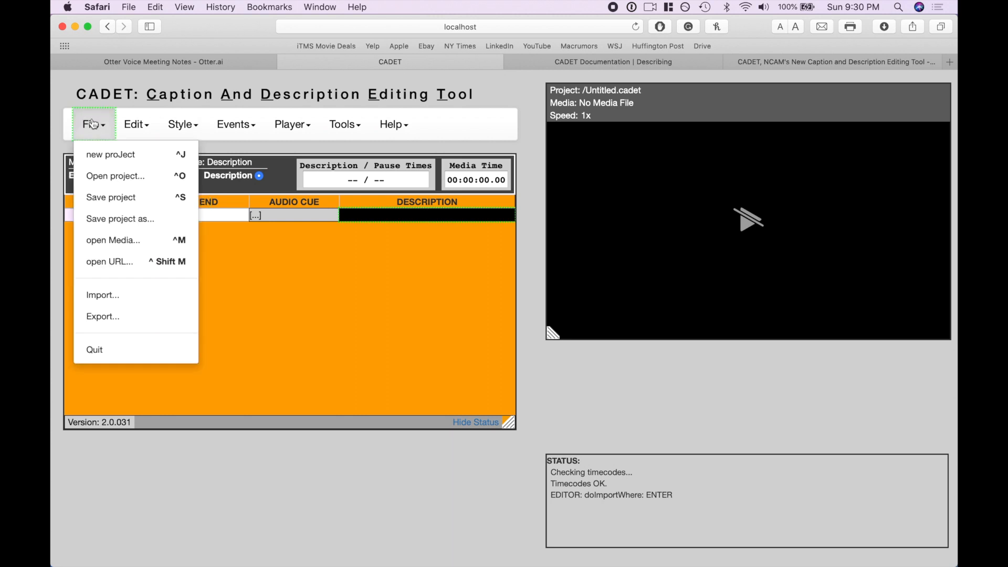
{"action": "left_click", "coordinate": [116, 167]}
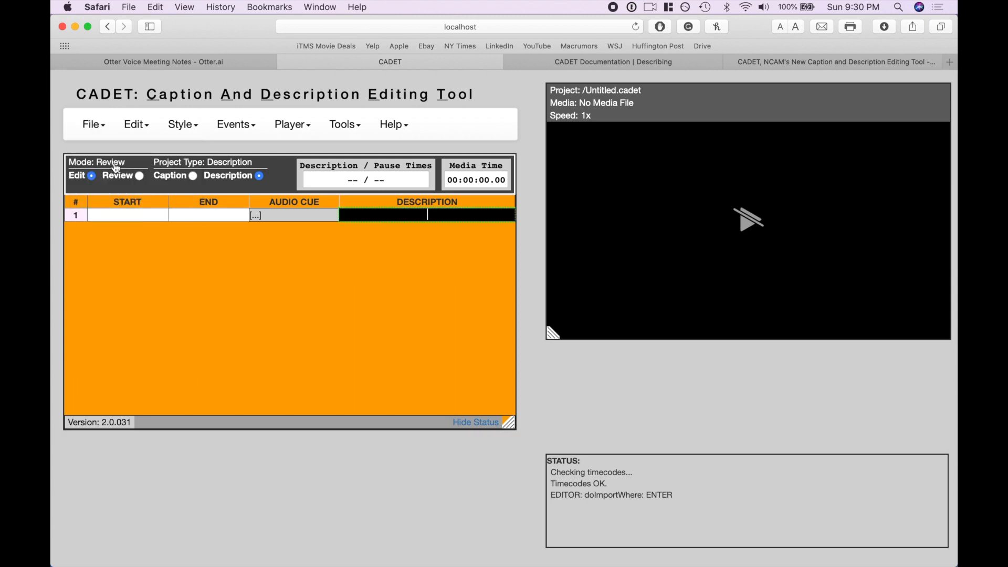
{"action": "mouse_move", "coordinate": [100, 139]}
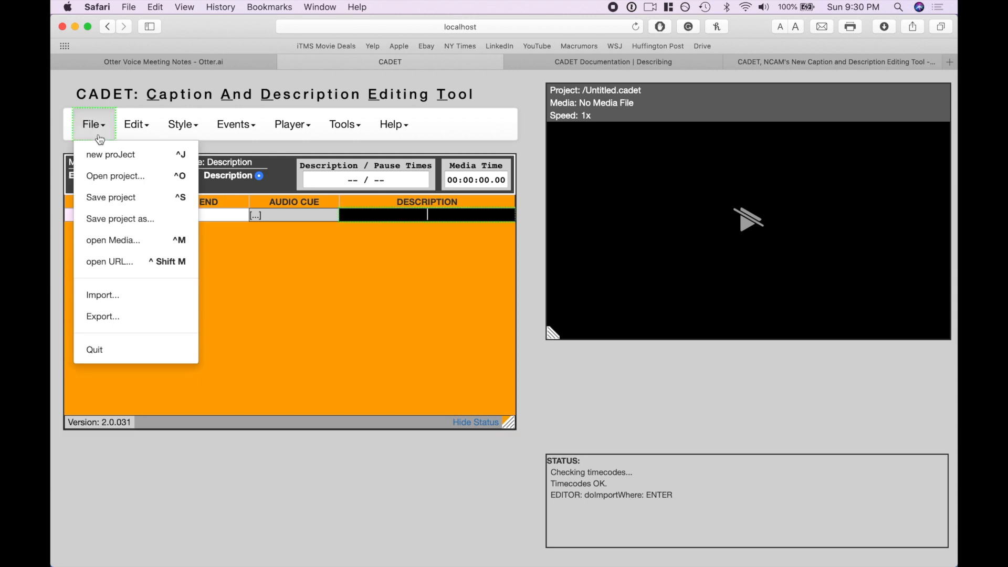
{"action": "left_click", "coordinate": [137, 251]}
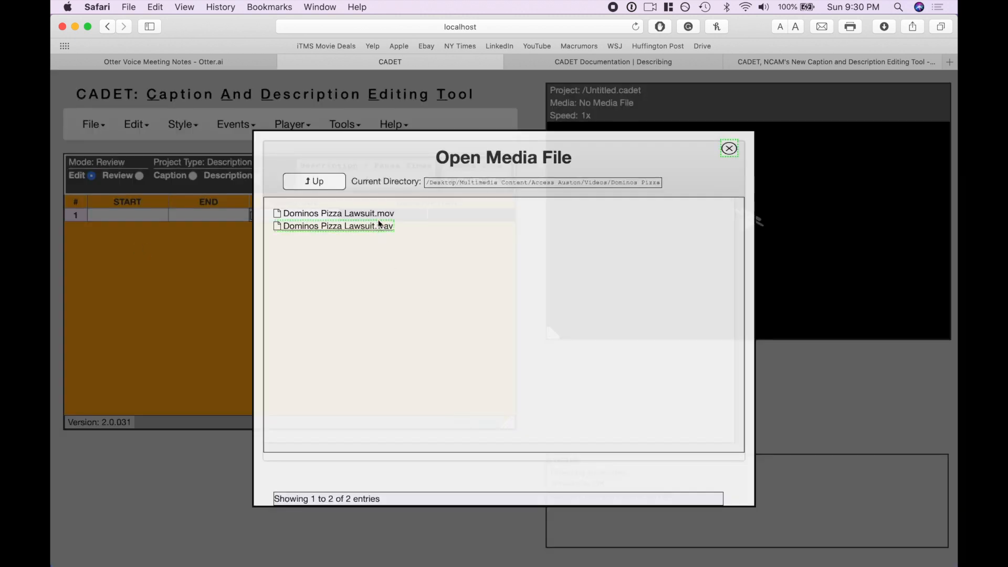
{"action": "left_click", "coordinate": [346, 213]}
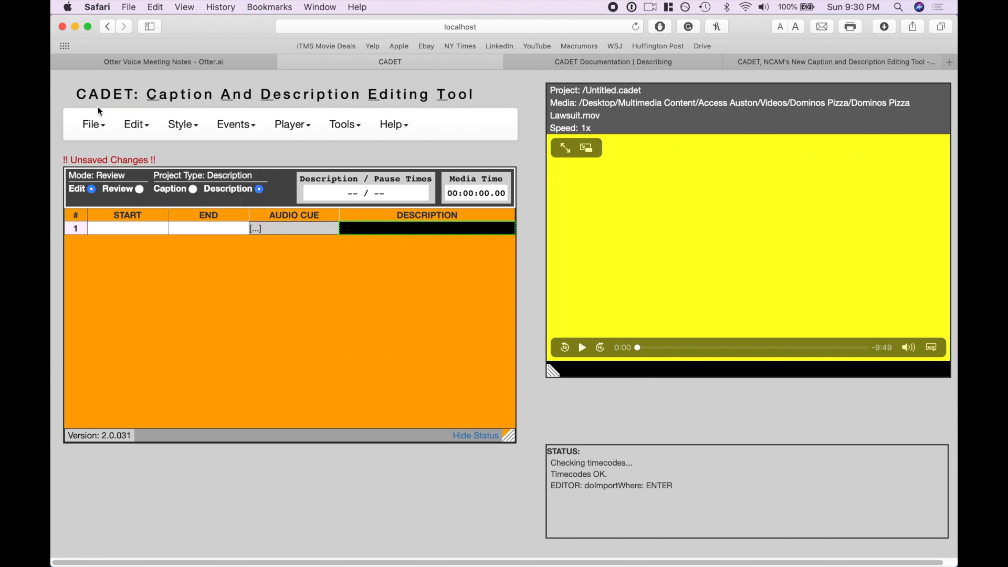
Import the timed-text file Dominos Pizza Lawsuit_otter.ai.srt using the SRT import type
{"action": "left_click", "coordinate": [96, 125]}
{"action": "left_click", "coordinate": [130, 300]}
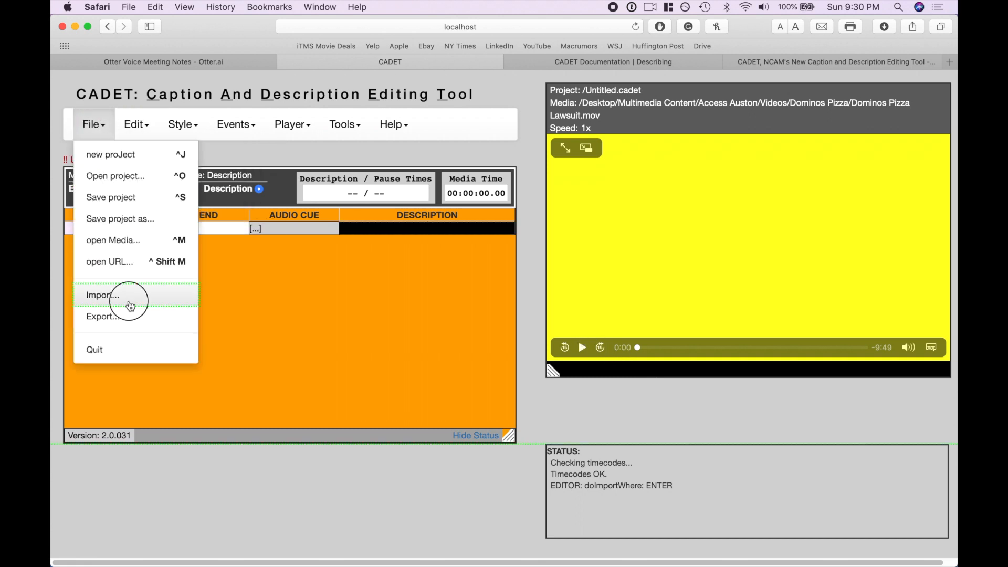
{"action": "left_click", "coordinate": [347, 195]}
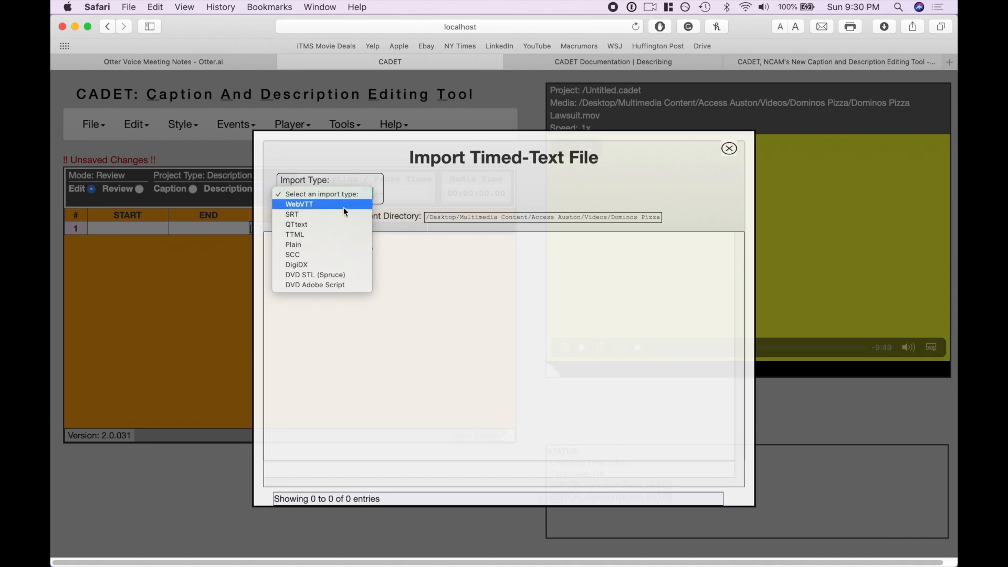
{"action": "left_click", "coordinate": [342, 215]}
{"action": "left_click", "coordinate": [353, 253]}
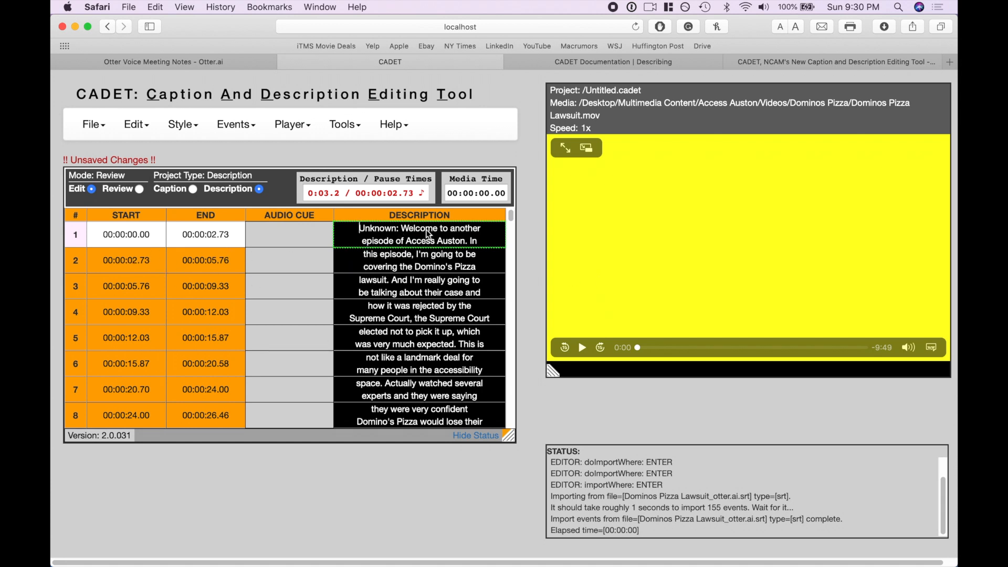
Set the project type to Caption and check the text and start and end times of the imported captions
{"action": "scroll", "coordinate": [417, 256], "scroll_direction": "down", "scroll_amount": 1}
{"action": "scroll", "coordinate": [417, 256], "scroll_direction": "up", "scroll_amount": 1}
{"action": "left_click", "coordinate": [192, 190]}
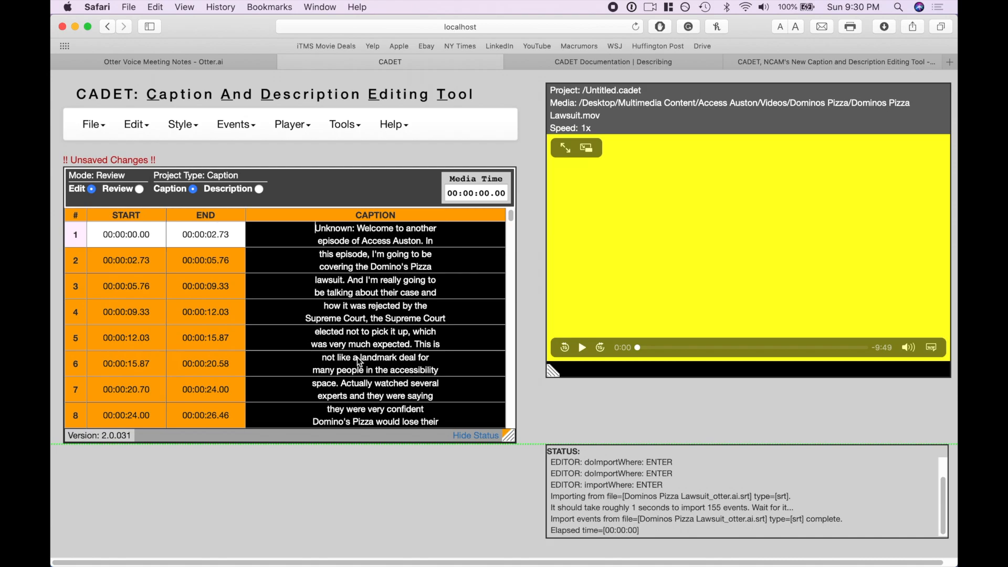
{"action": "scroll", "coordinate": [357, 358], "scroll_direction": "down", "scroll_amount": 7}
{"action": "scroll", "coordinate": [359, 362], "scroll_direction": "down", "scroll_amount": 20}
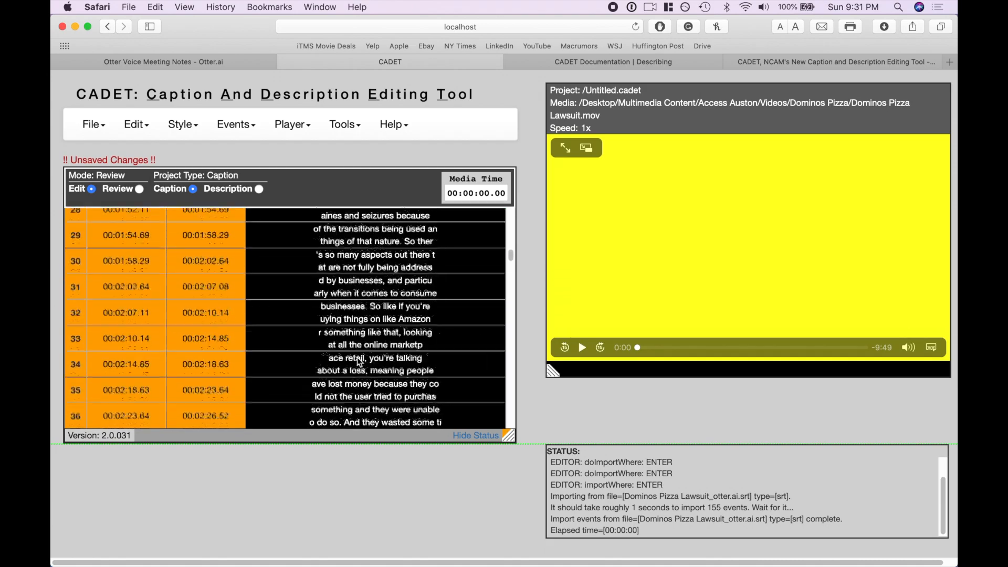
{"action": "scroll", "coordinate": [357, 358], "scroll_direction": "up", "scroll_amount": 20}
{"action": "left_click", "coordinate": [130, 263]}
{"action": "left_click", "coordinate": [179, 265]}
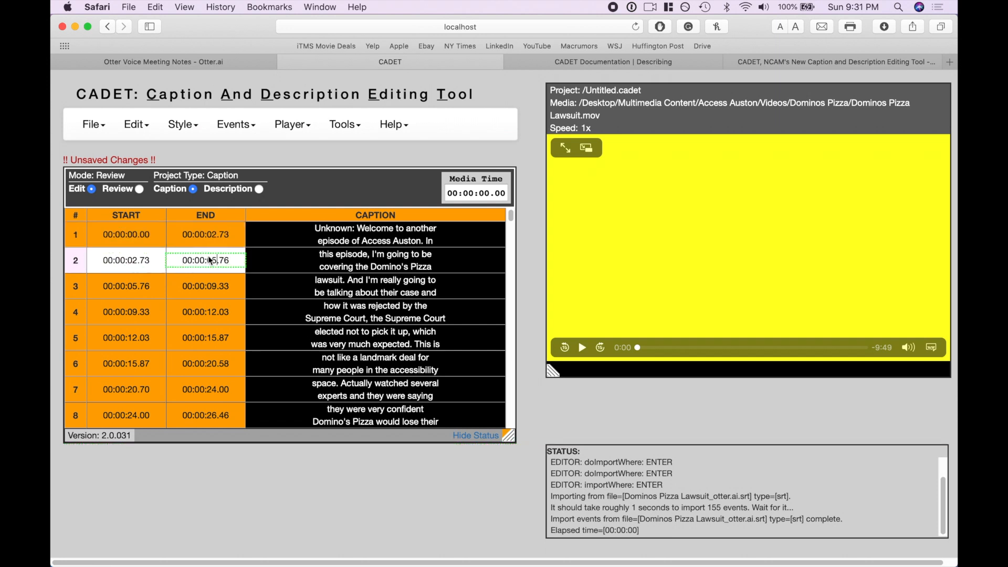
Delete the last caption block, row 155, at the end of the caption list
{"action": "scroll", "coordinate": [207, 336], "scroll_direction": "down", "scroll_amount": 20}
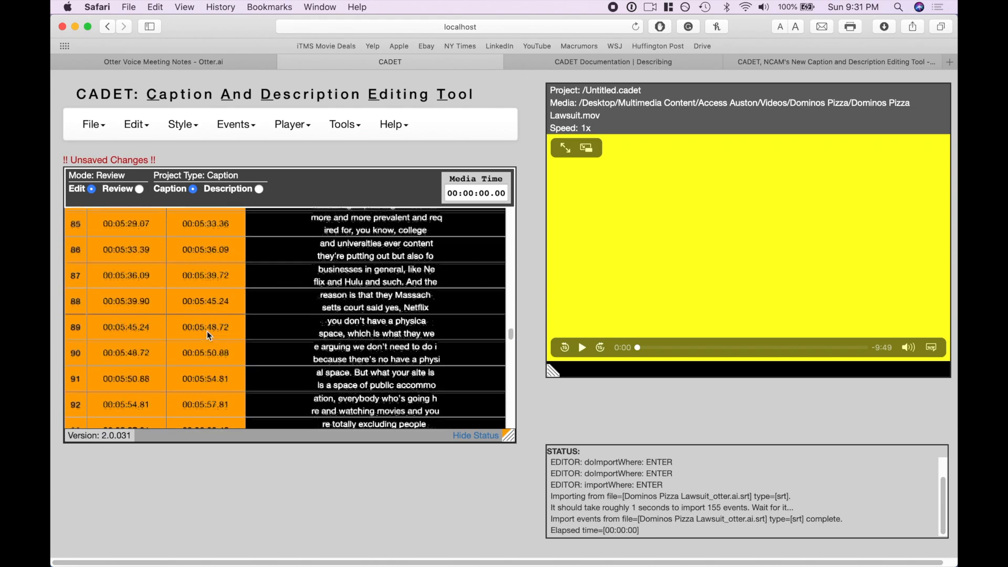
{"action": "scroll", "coordinate": [207, 335], "scroll_direction": "down", "scroll_amount": 10}
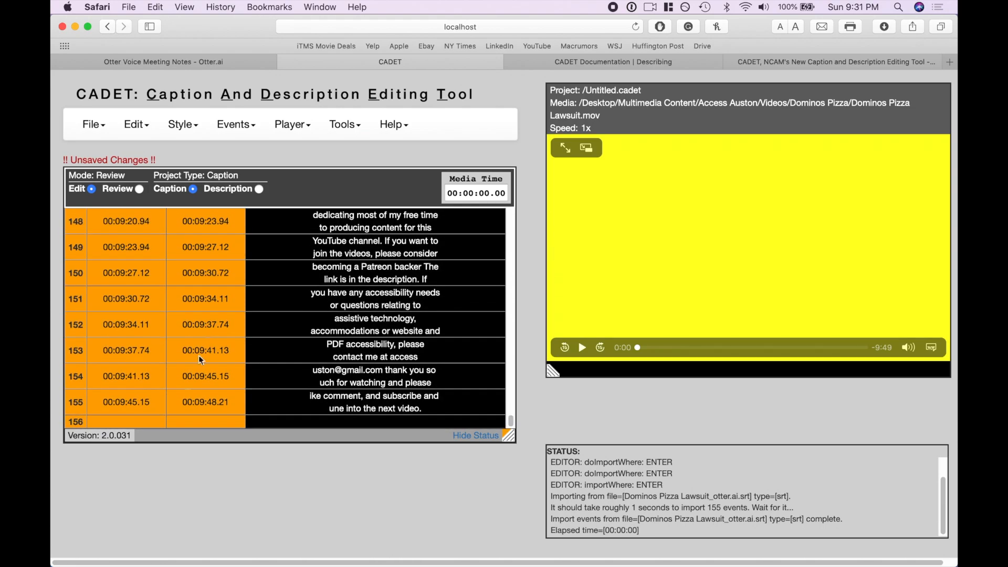
{"action": "left_click", "coordinate": [229, 399]}
{"action": "left_click", "coordinate": [135, 126]}
{"action": "left_click", "coordinate": [135, 126]}
{"action": "left_click", "coordinate": [136, 126]}
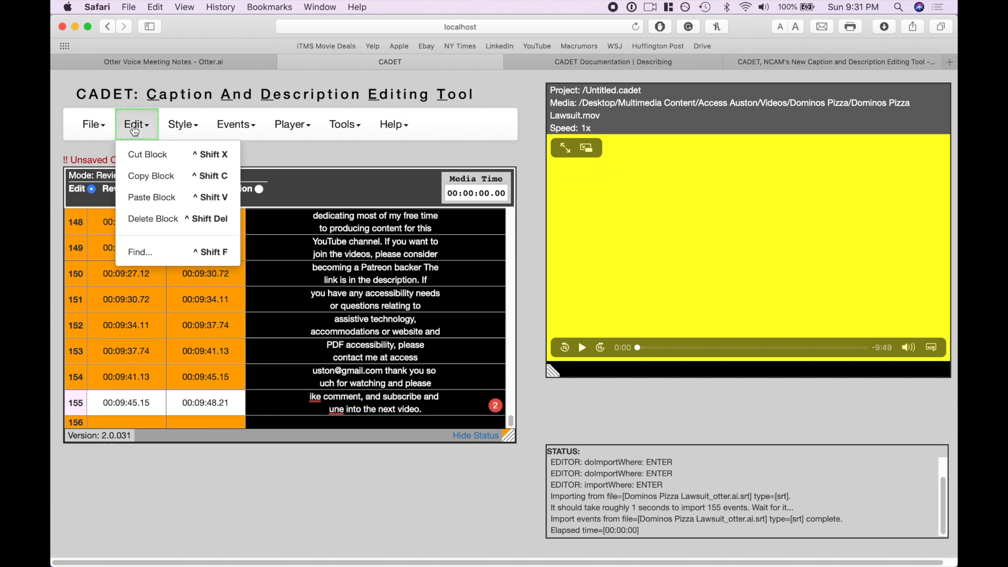
{"action": "left_click", "coordinate": [151, 220]}
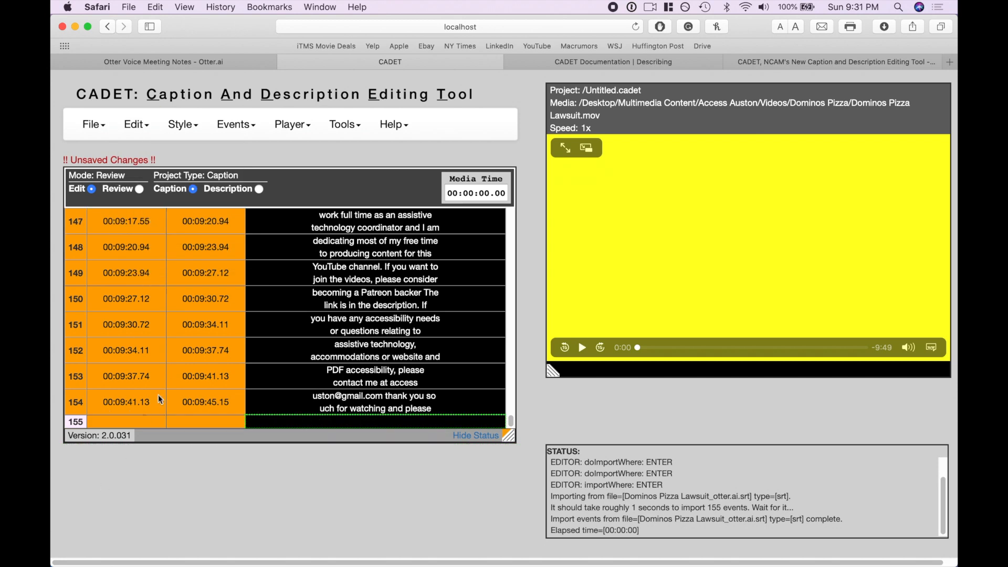
Move the video to about 9:42 and insert 00:09:42.57 as the start time of the empty row 155
{"action": "left_click", "coordinate": [104, 421]}
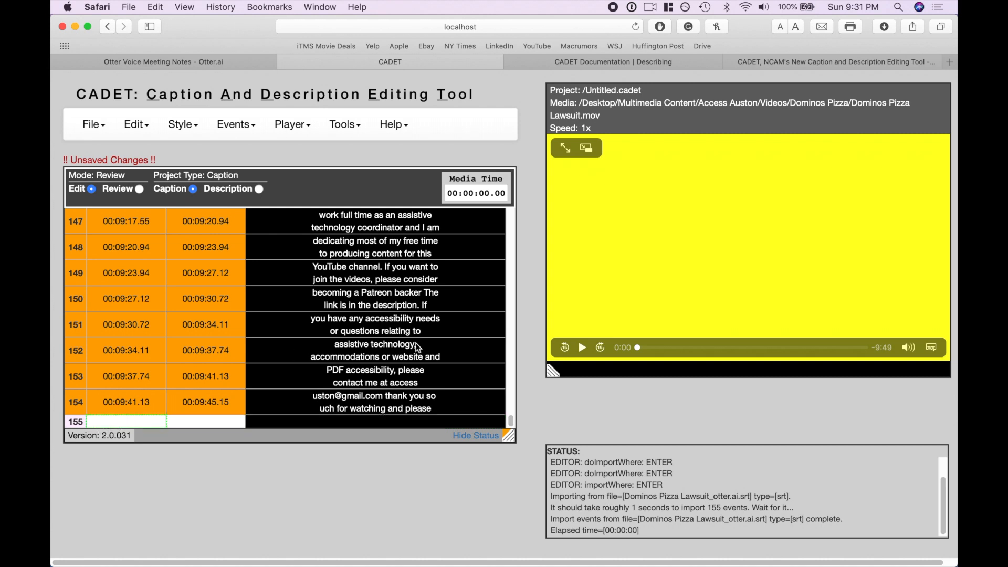
{"action": "left_click_drag", "start_coordinate": [756, 347], "coordinate": [862, 350]}
{"action": "left_click", "coordinate": [583, 348]}
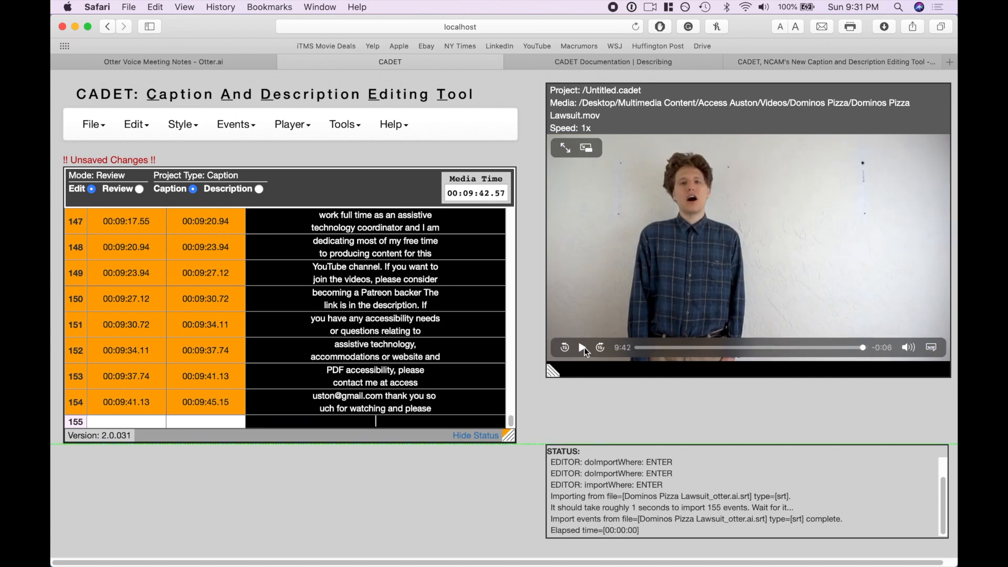
{"action": "left_click", "coordinate": [156, 7]}
{"action": "left_click", "coordinate": [158, 5]}
{"action": "left_click", "coordinate": [132, 131]}
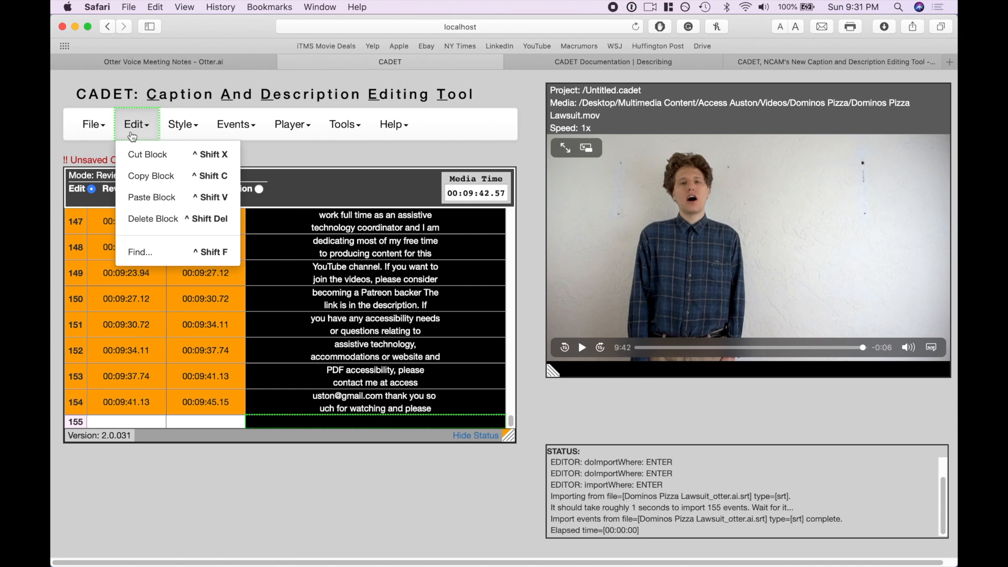
{"action": "mouse_move", "coordinate": [236, 126]}
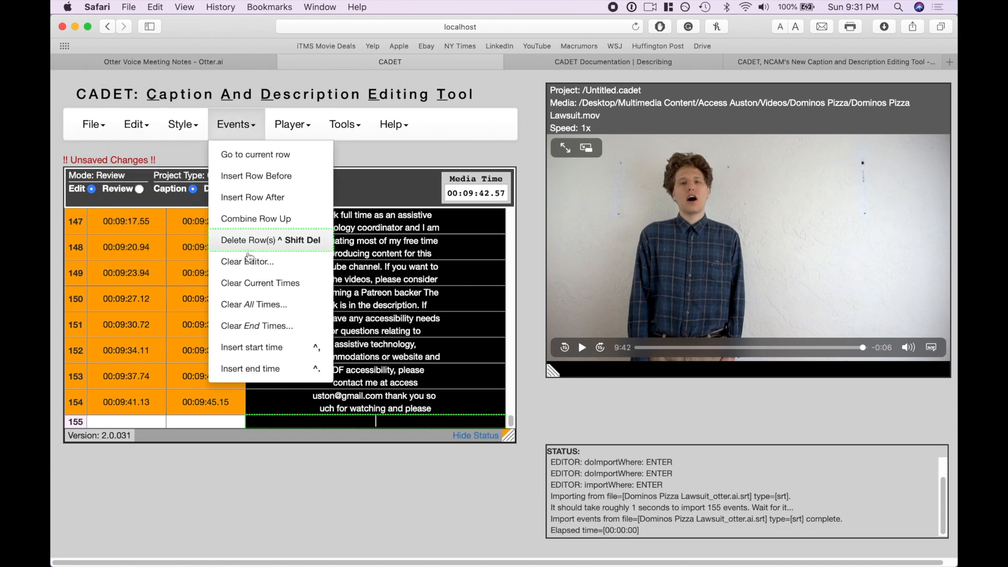
{"action": "left_click", "coordinate": [253, 347]}
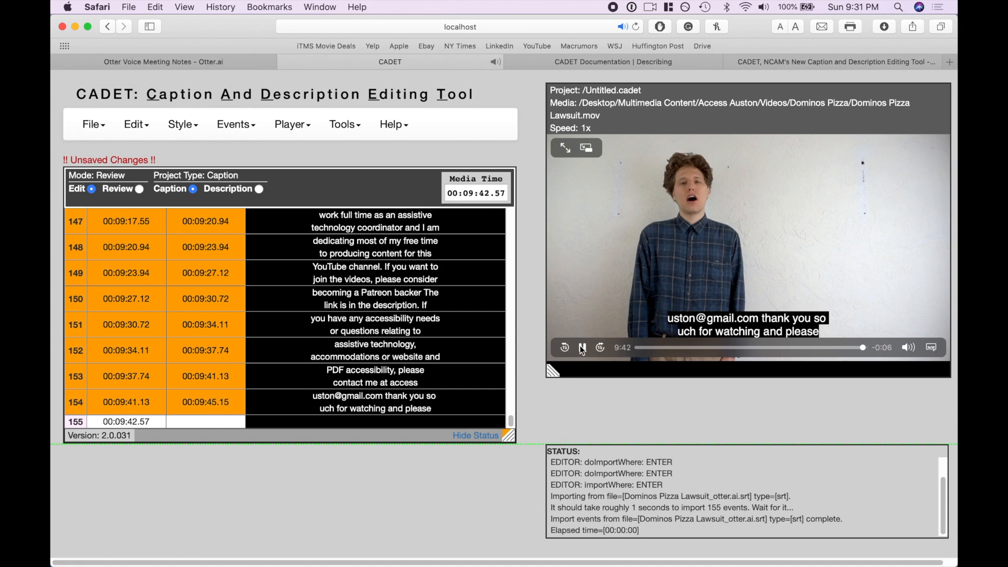
Play the video to about 9:44, insert 00:09:44.33 as row 155's end time and enter the caption "video ending"
{"action": "left_click", "coordinate": [583, 348]}
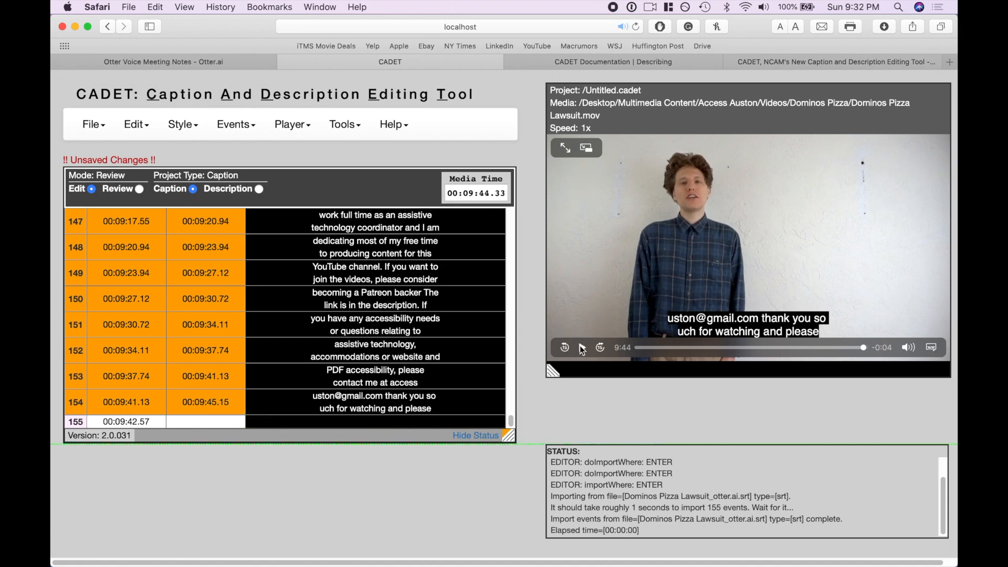
{"action": "mouse_move", "coordinate": [219, 141]}
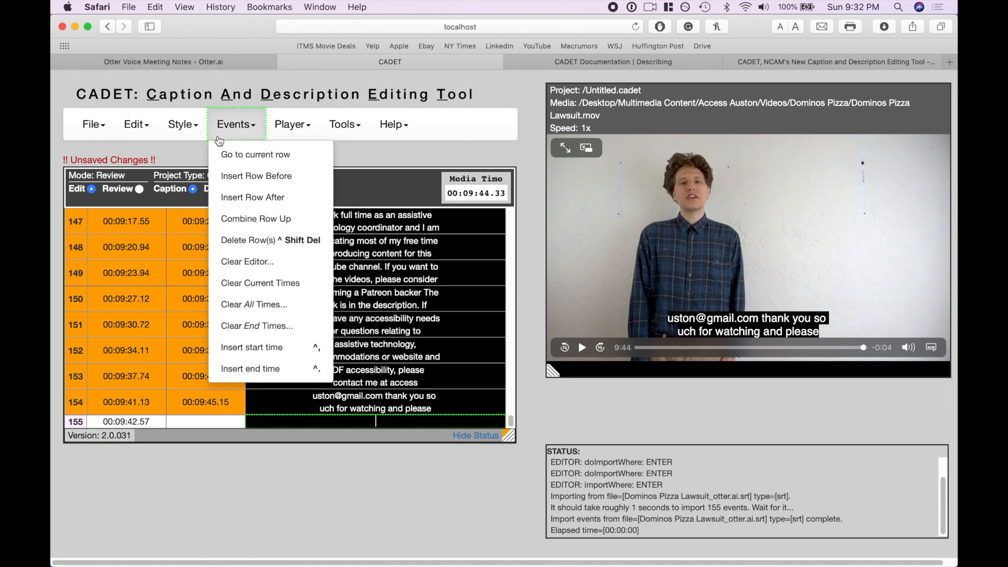
{"action": "mouse_move", "coordinate": [179, 134]}
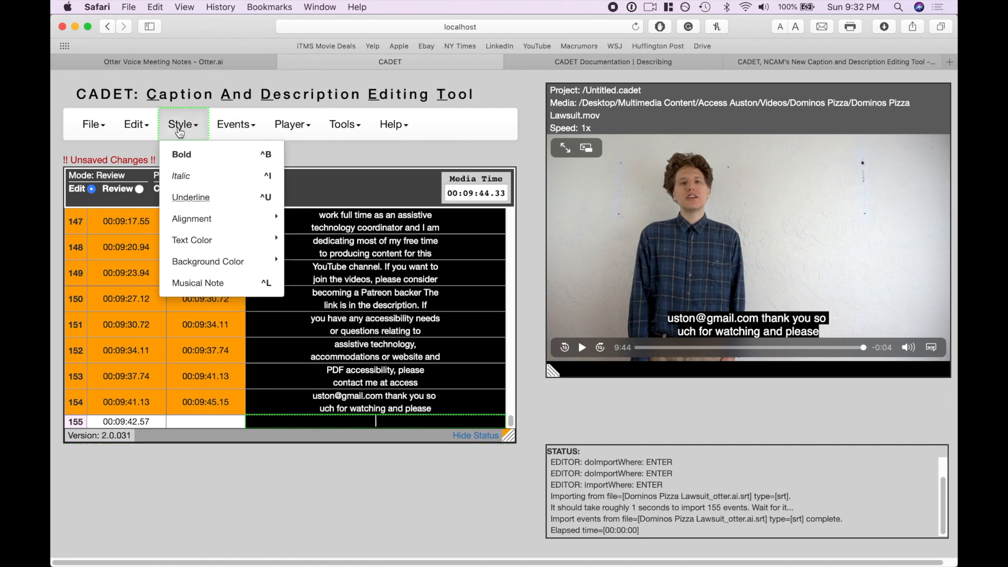
{"action": "mouse_move", "coordinate": [260, 129]}
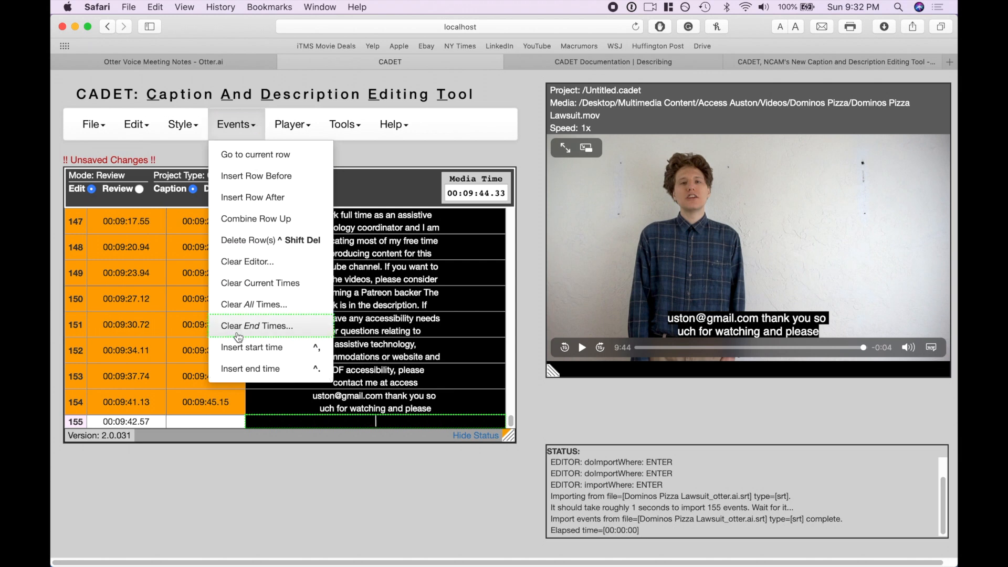
{"action": "left_click", "coordinate": [240, 369]}
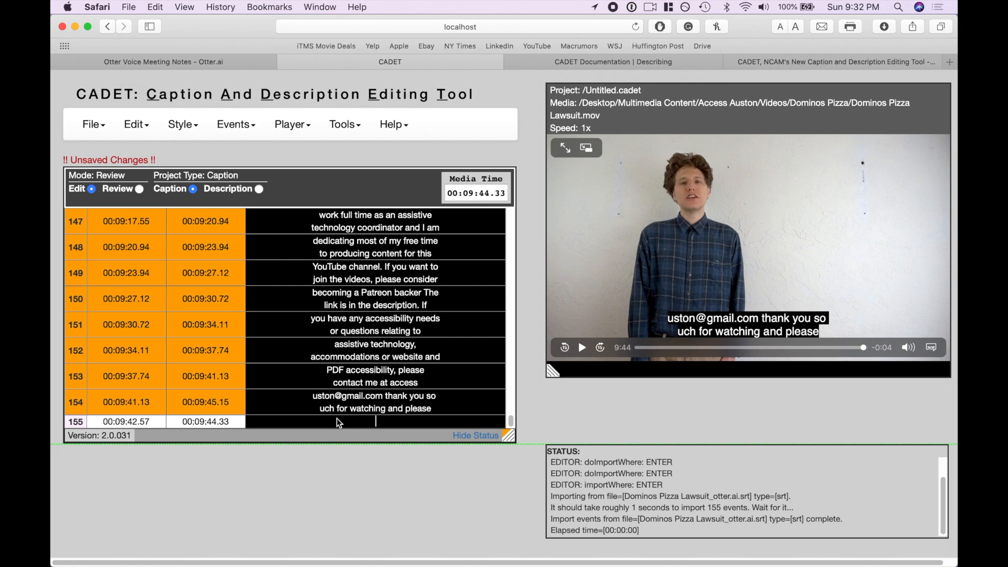
{"action": "left_click", "coordinate": [339, 423]}
{"action": "type", "text": "video ending"}
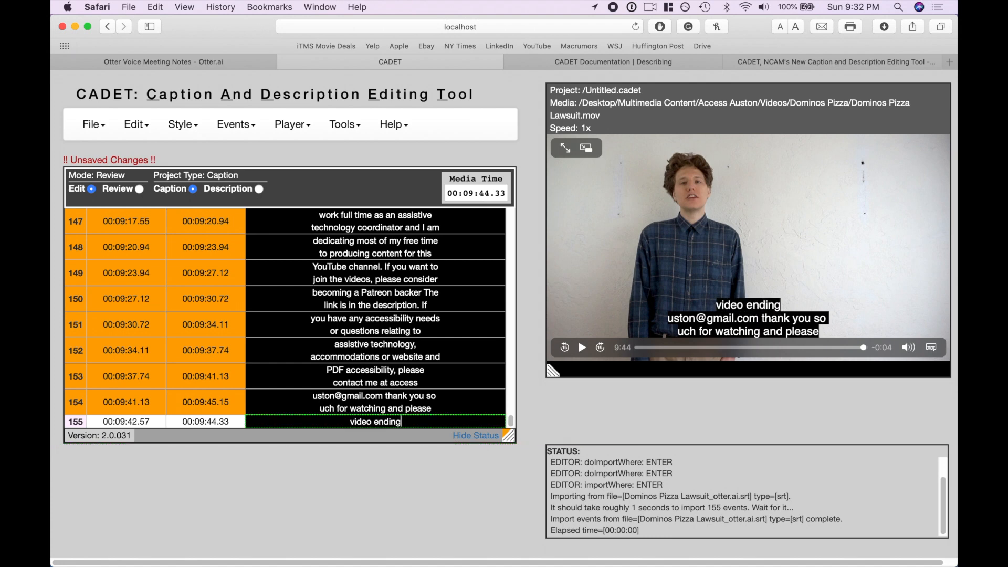
Look through the whole caption list, examining the caption text and timecodes from the first row to the last ones
{"action": "scroll", "coordinate": [302, 360], "scroll_direction": "up", "scroll_amount": 20}
{"action": "scroll", "coordinate": [302, 359], "scroll_direction": "down", "scroll_amount": 20}
{"action": "scroll", "coordinate": [235, 332], "scroll_direction": "up", "scroll_amount": 20}
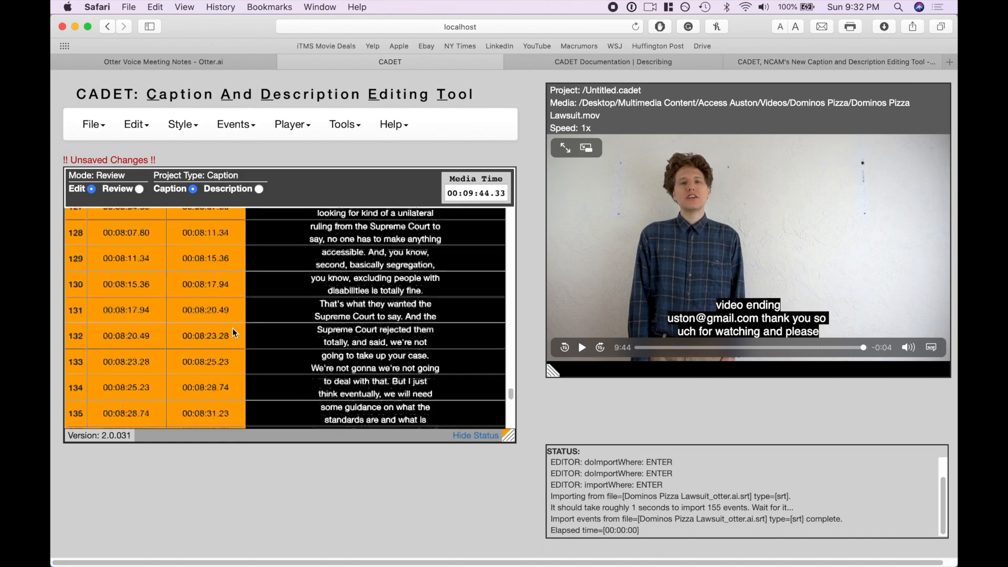
{"action": "scroll", "coordinate": [234, 333], "scroll_direction": "up", "scroll_amount": 15}
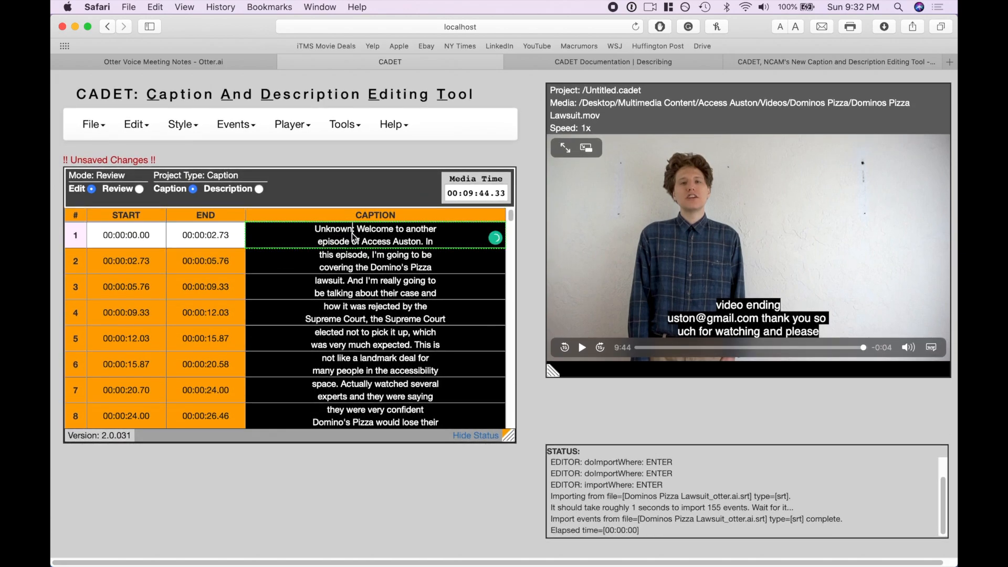
{"action": "scroll", "coordinate": [389, 324], "scroll_direction": "down", "scroll_amount": 1}
{"action": "scroll", "coordinate": [389, 324], "scroll_direction": "down", "scroll_amount": 15}
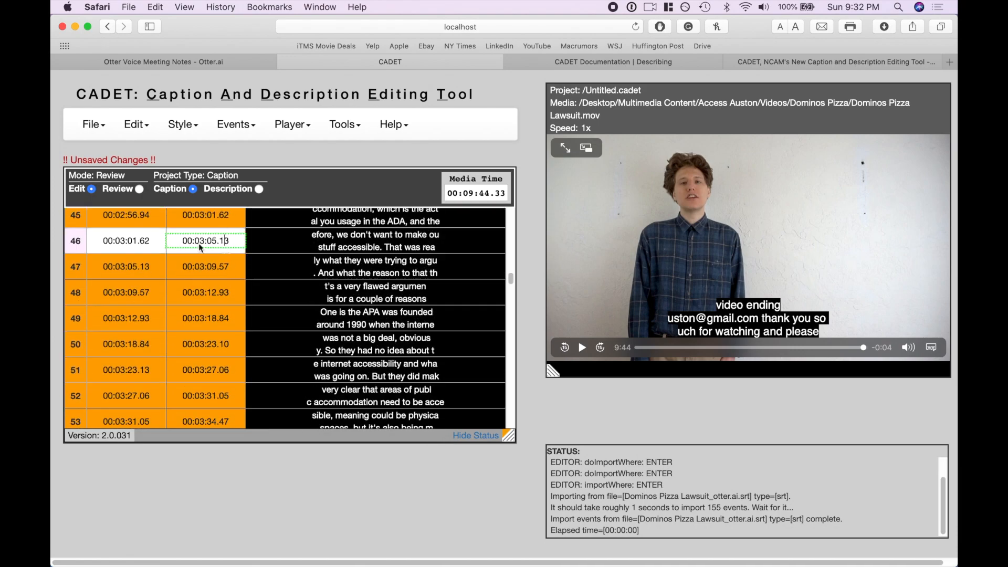
{"action": "scroll", "coordinate": [210, 251], "scroll_direction": "up", "scroll_amount": 15}
{"action": "scroll", "coordinate": [209, 251], "scroll_direction": "up", "scroll_amount": 1}
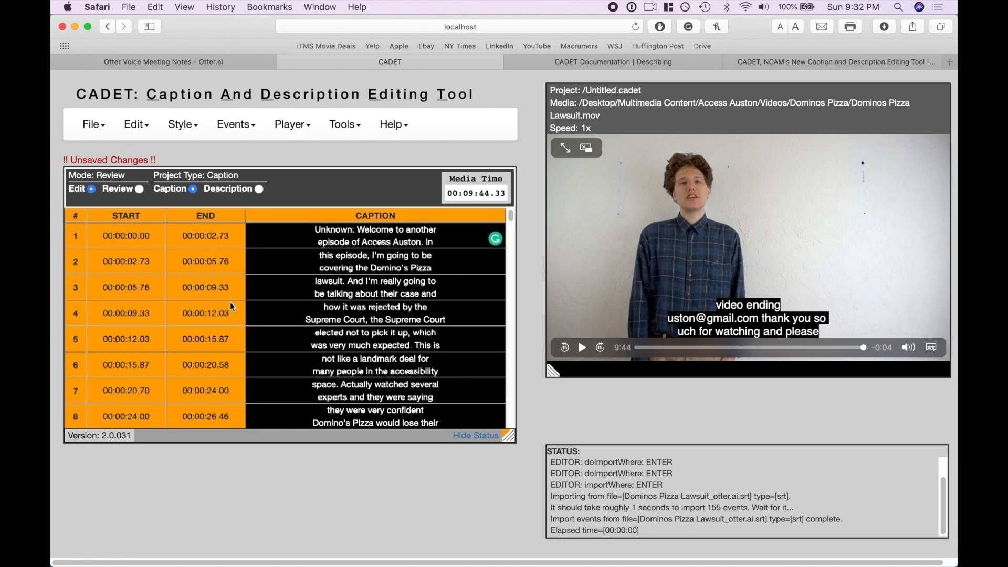
{"action": "scroll", "coordinate": [396, 352], "scroll_direction": "down", "scroll_amount": 2}
{"action": "scroll", "coordinate": [397, 351], "scroll_direction": "down", "scroll_amount": 15}
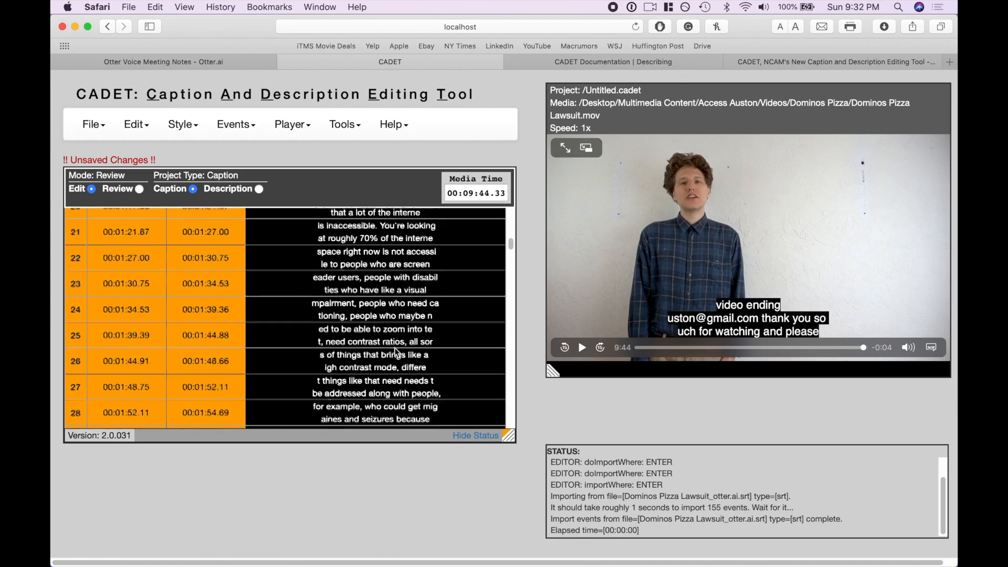
{"action": "scroll", "coordinate": [397, 352], "scroll_direction": "up", "scroll_amount": 15}
{"action": "scroll", "coordinate": [397, 352], "scroll_direction": "down", "scroll_amount": 20}
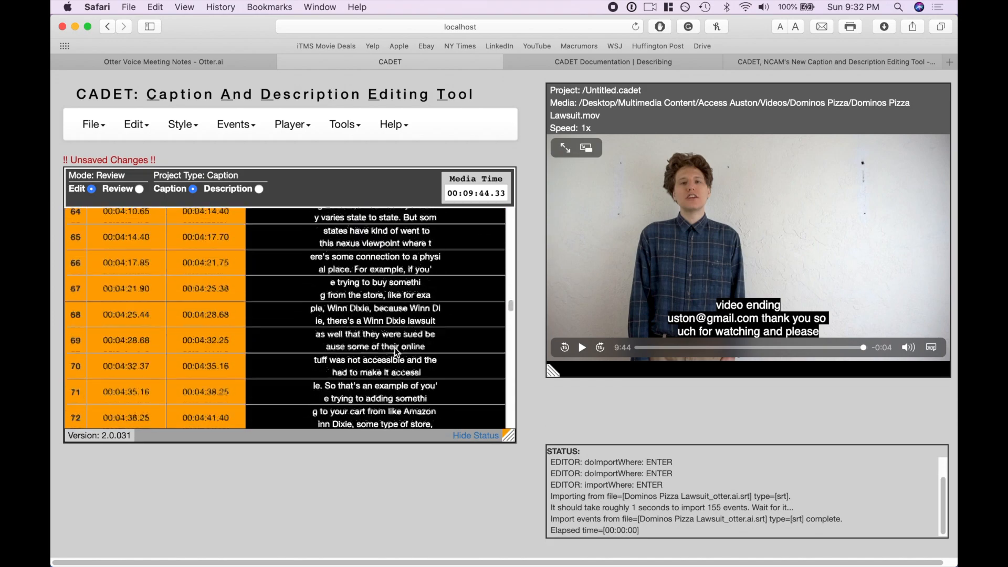
{"action": "scroll", "coordinate": [385, 304], "scroll_direction": "down", "scroll_amount": 3}
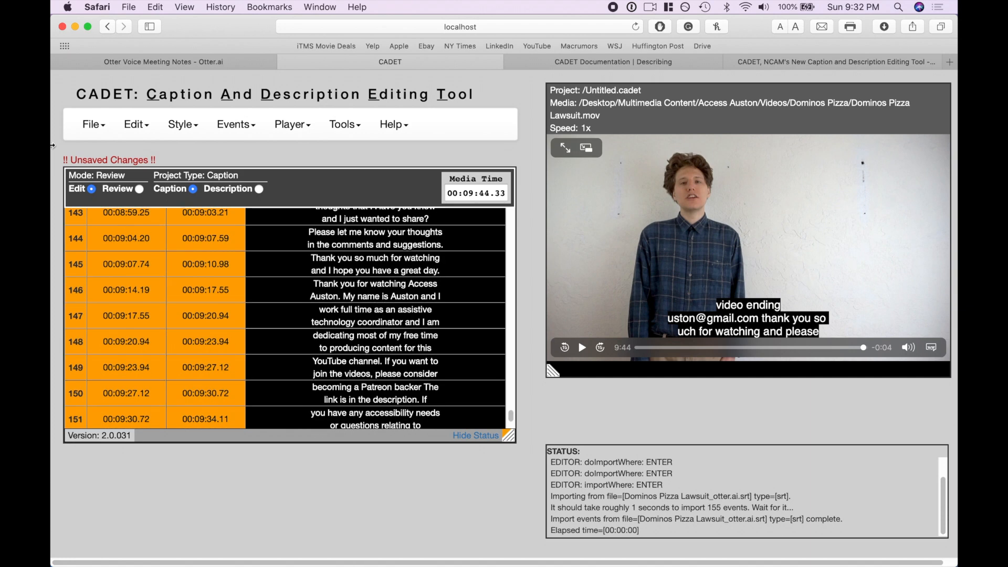
Switch to Review mode and play the video from the beginning to check the captions against the speech
{"action": "left_click", "coordinate": [140, 190]}
{"action": "left_click_drag", "start_coordinate": [649, 348], "coordinate": [554, 352]}
{"action": "left_click", "coordinate": [583, 348]}
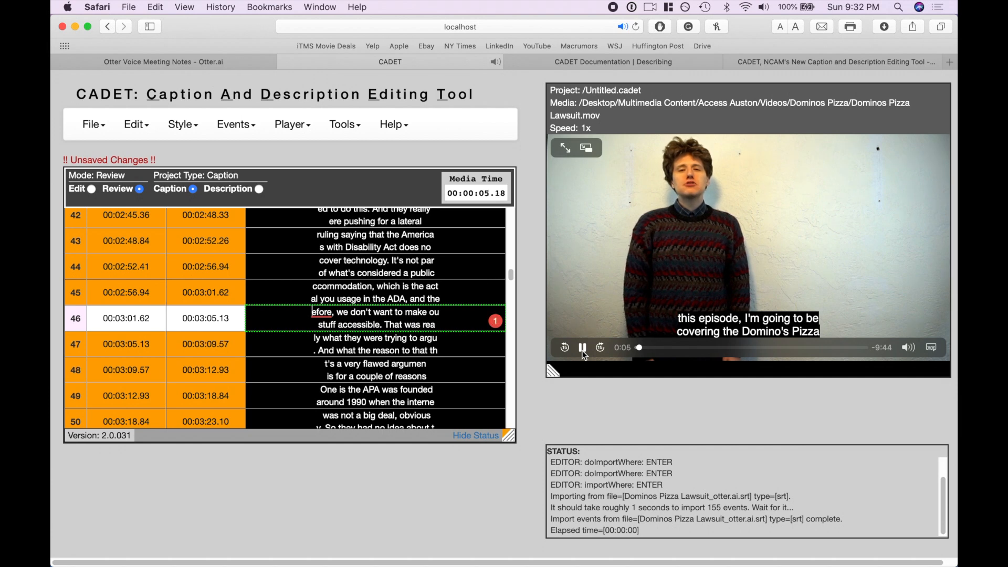
Stop the review playback and start a new project, discarding the unsaved caption changes
{"action": "left_click", "coordinate": [581, 350]}
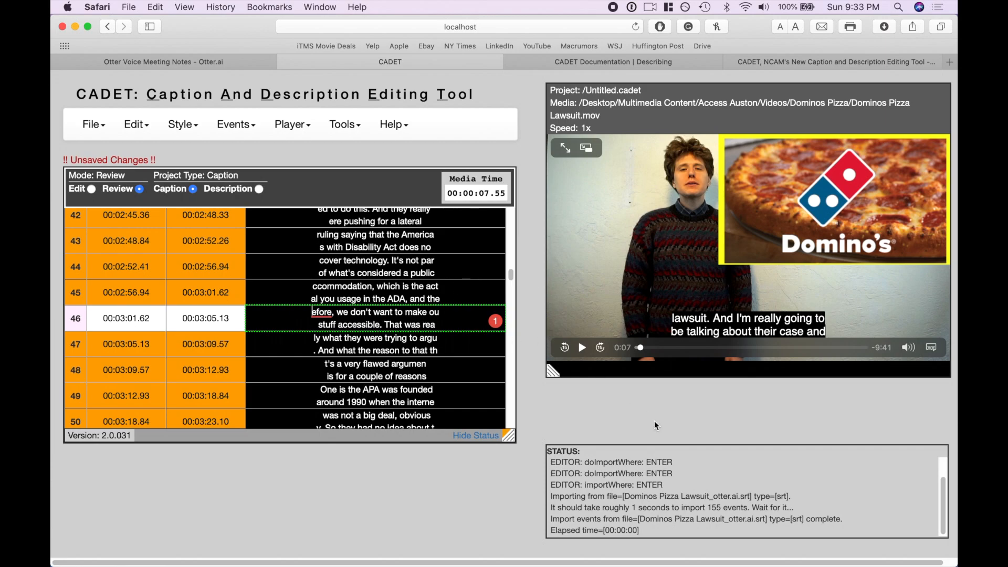
{"action": "scroll", "coordinate": [427, 333], "scroll_direction": "up", "scroll_amount": 20}
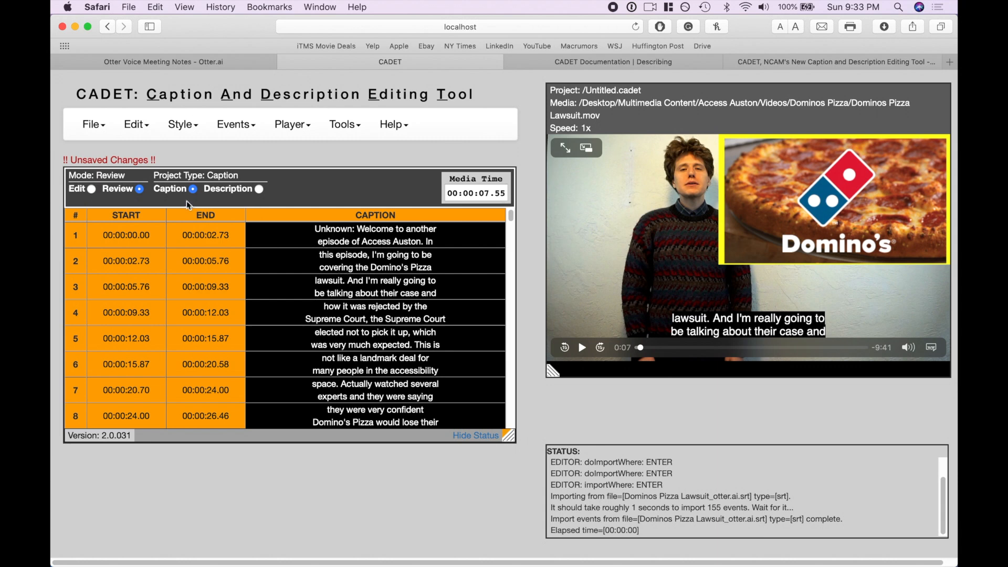
{"action": "left_click", "coordinate": [108, 131]}
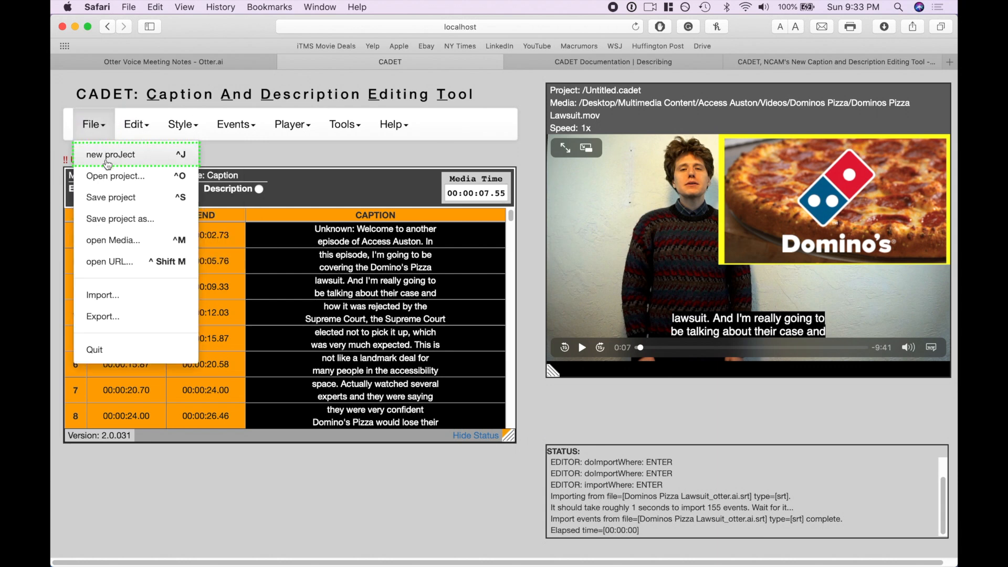
{"action": "left_click", "coordinate": [108, 158]}
{"action": "left_click", "coordinate": [481, 385]}
Open the Dominos Pizza Lawsuit.mov media file and set the project type to Description
{"action": "left_click", "coordinate": [94, 136]}
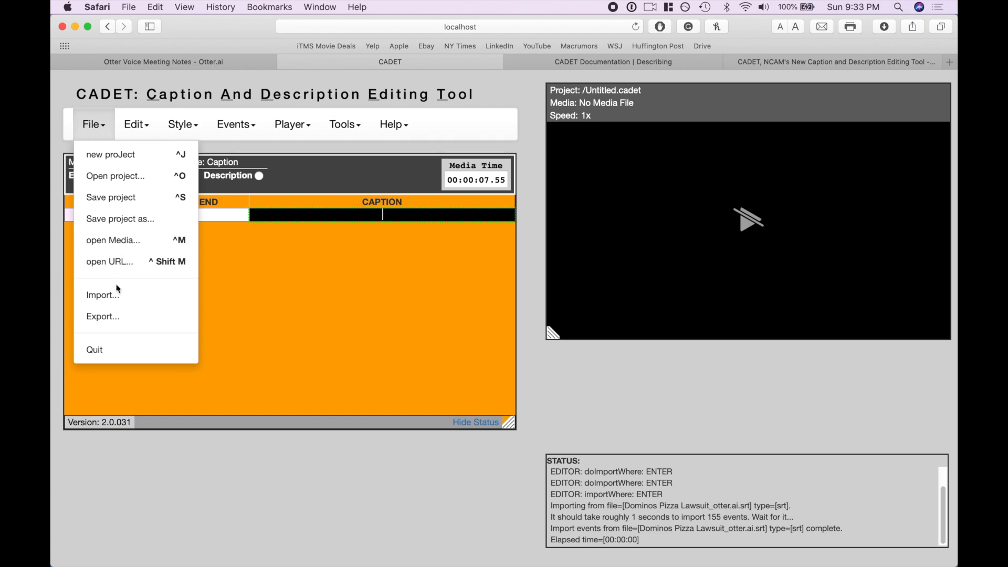
{"action": "left_click", "coordinate": [119, 240]}
{"action": "left_click", "coordinate": [315, 213]}
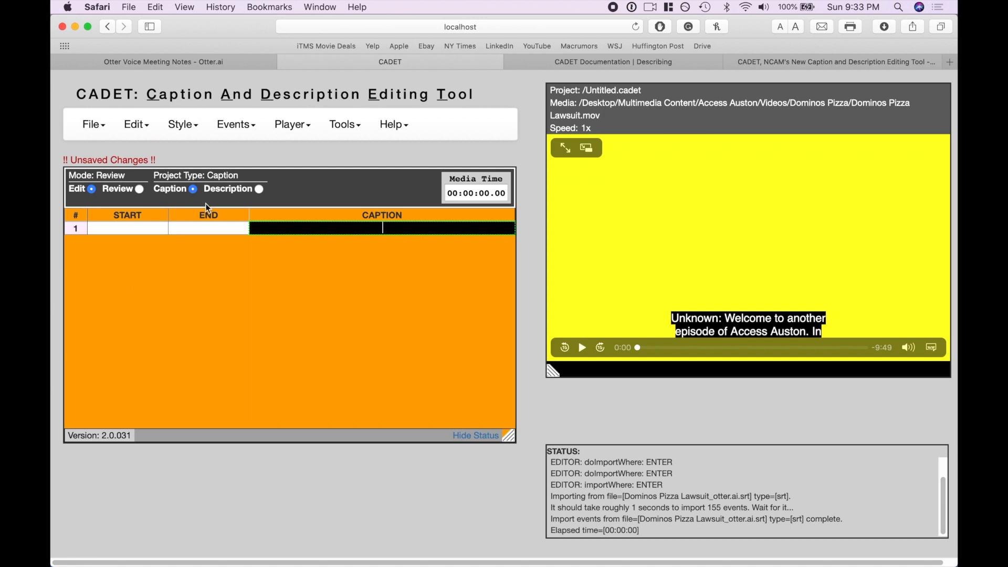
{"action": "left_click", "coordinate": [258, 190]}
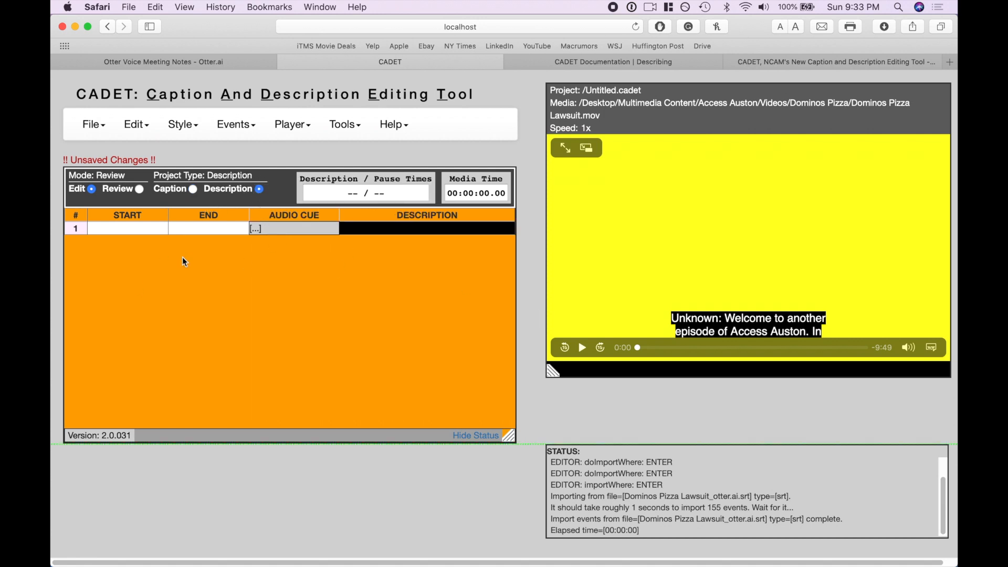
Insert 00:00:00.00 as row 1's start time, and with the video at about 0:04 insert 00:00:04.12 as its end time
{"action": "left_click", "coordinate": [117, 229]}
{"action": "mouse_move", "coordinate": [243, 124]}
{"action": "left_click", "coordinate": [266, 350]}
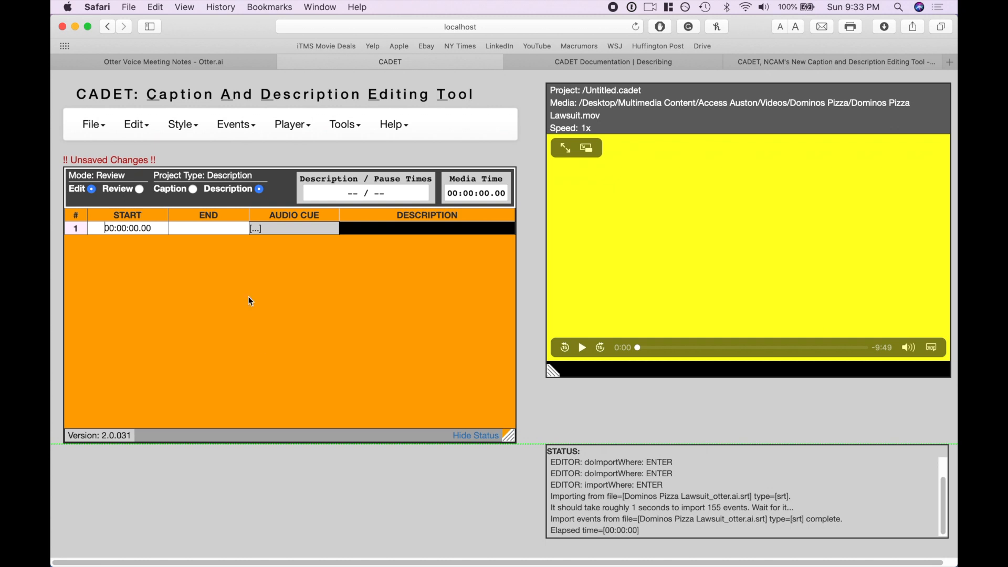
{"action": "left_click_drag", "start_coordinate": [642, 352], "coordinate": [641, 350]}
{"action": "mouse_move", "coordinate": [180, 132]}
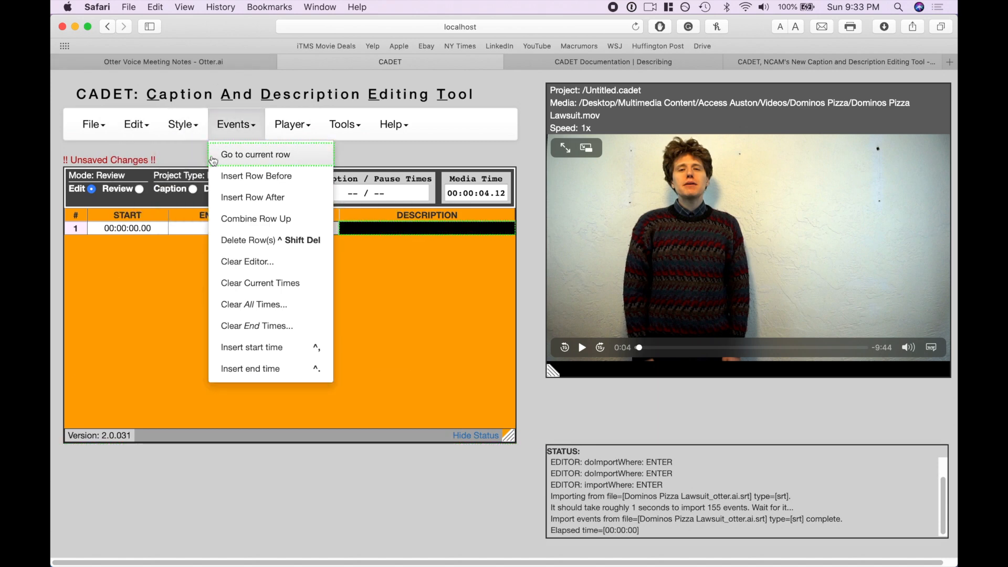
{"action": "left_click", "coordinate": [242, 367]}
Enter "mouse comes on screen" as row 1's audio cue, after the existing bracketed ellipsis
{"action": "left_click", "coordinate": [302, 233]}
{"action": "type", "text": "ouse"}
{"action": "key", "text": "BackSpace"}
{"action": "key", "text": "BackSpace"}
{"action": "key", "text": "BackSpace"}
{"action": "key", "text": "BackSpace"}
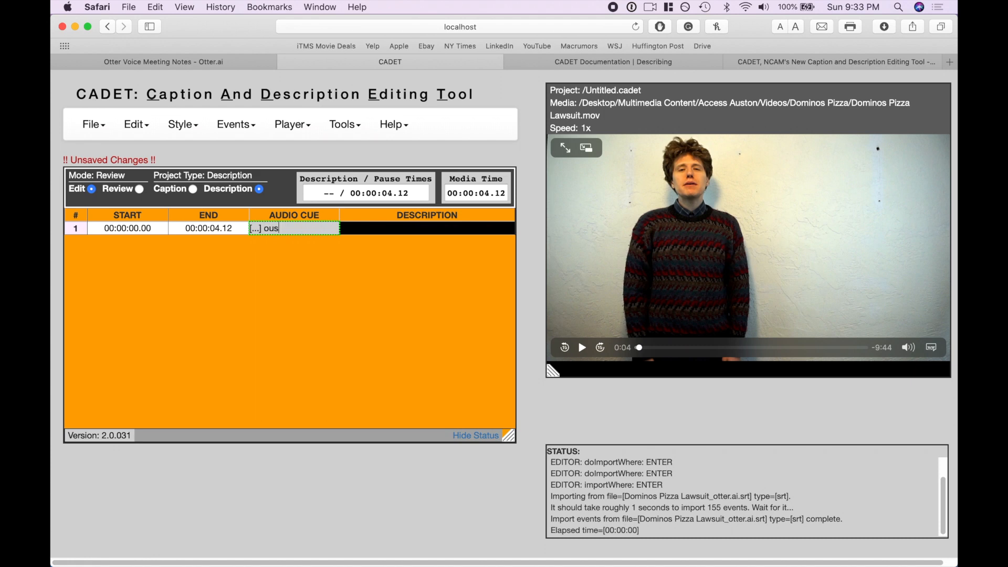
{"action": "type", "text": "mouse comes on screen"}
Enter "mouse begins put cheese on a plate" as row 1's description
{"action": "left_click", "coordinate": [395, 238]}
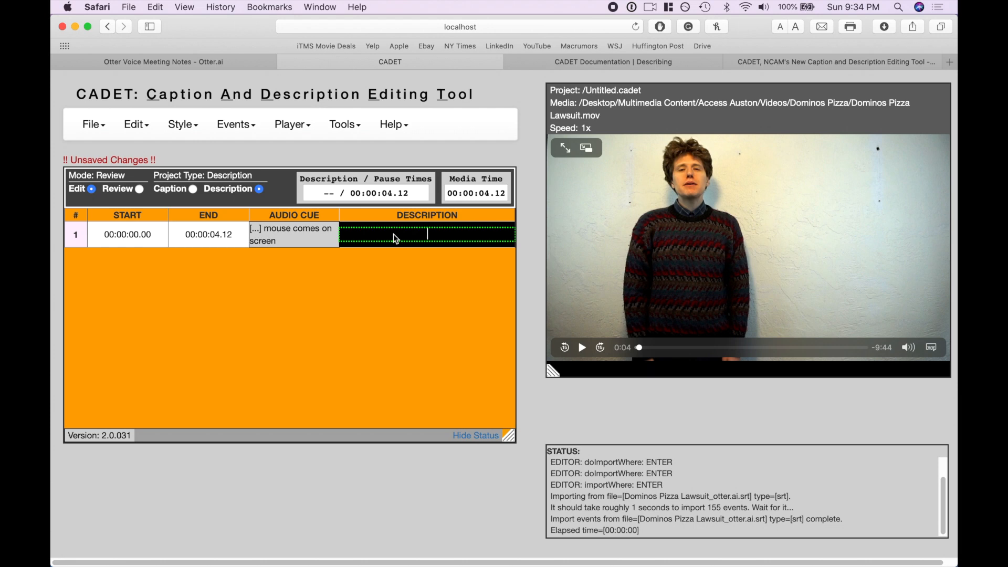
{"action": "type", "text": "mouse "}
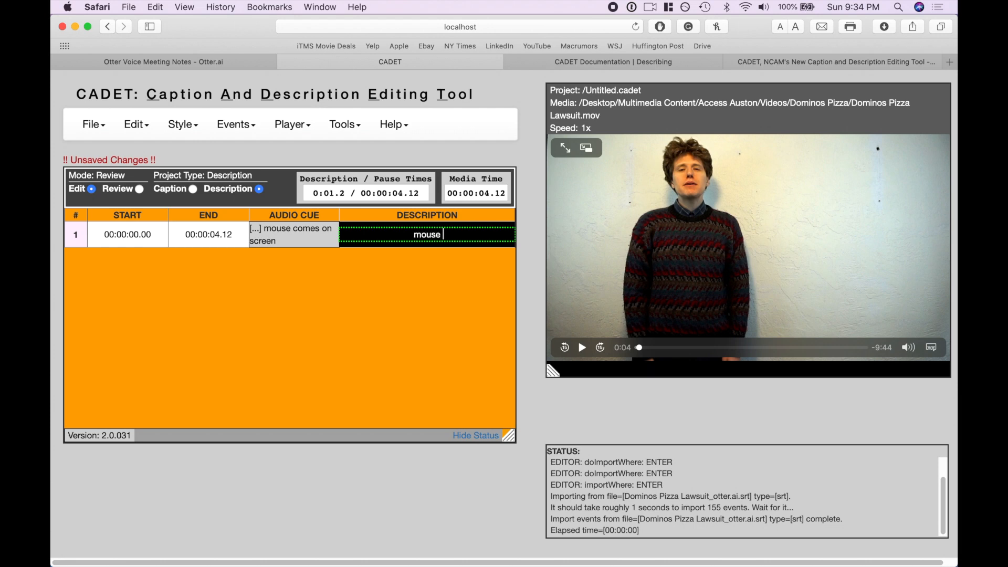
{"action": "type", "text": "beings to"}
{"action": "key", "text": "BackSpace"}
{"action": "key", "text": "BackSpace"}
{"action": "key", "text": "BackSpace"}
{"action": "key", "text": "BackSpace"}
{"action": "key", "text": "BackSpace"}
{"action": "key", "text": "BackSpace"}
{"action": "key", "text": "BackSpace"}
{"action": "type", "text": "gins put cheese on"}
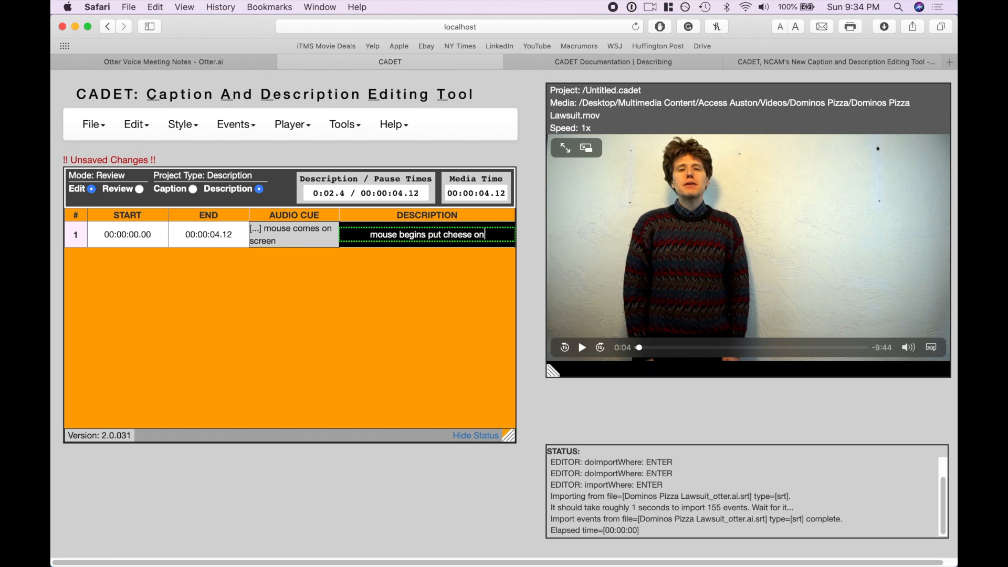
{"action": "type", "text": " a plate"}
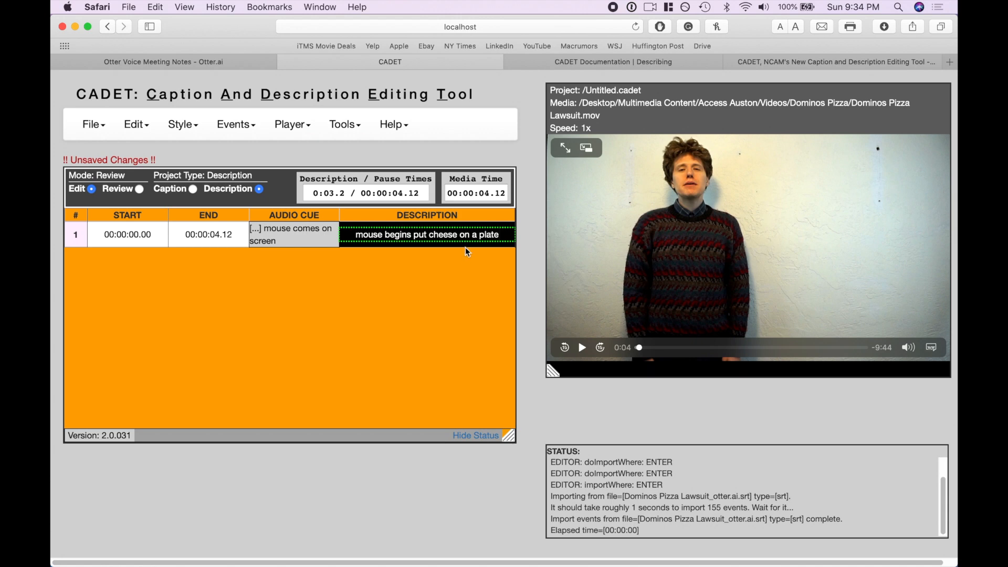
Add a second description row and insert 00:00:04.12 as its start time
{"action": "key", "text": "Return"}
{"action": "key", "text": "Return"}
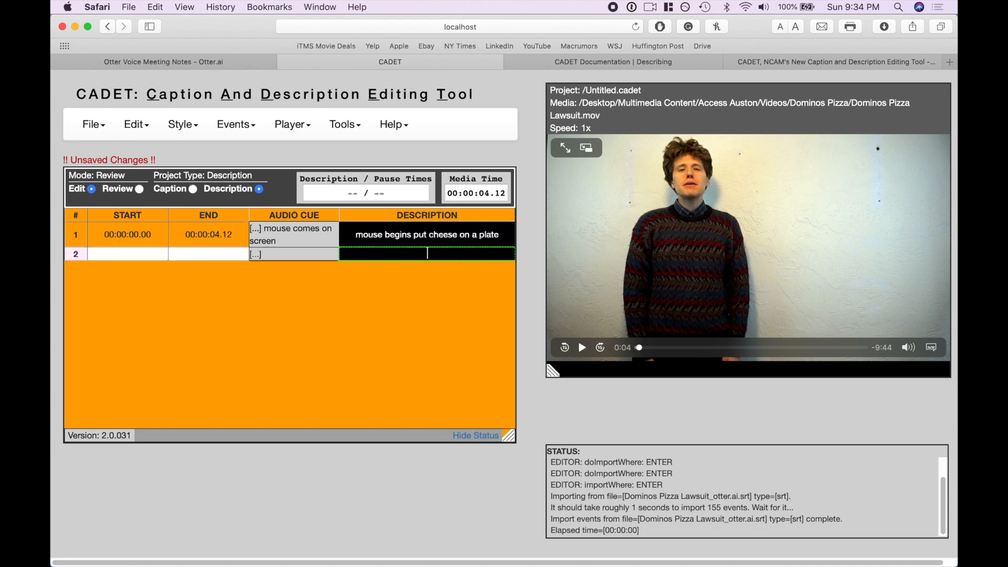
{"action": "left_click", "coordinate": [156, 257]}
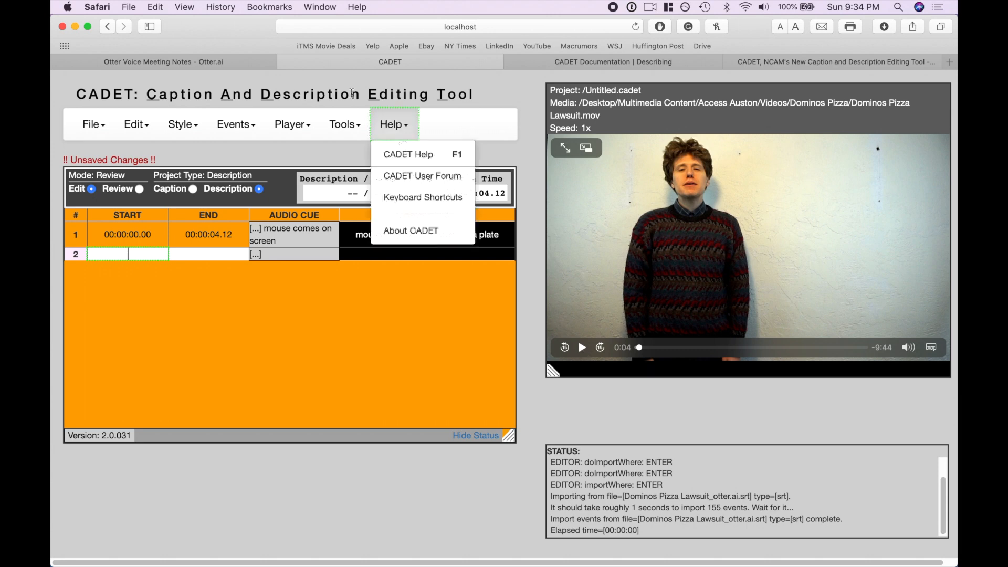
{"action": "left_click", "coordinate": [192, 127]}
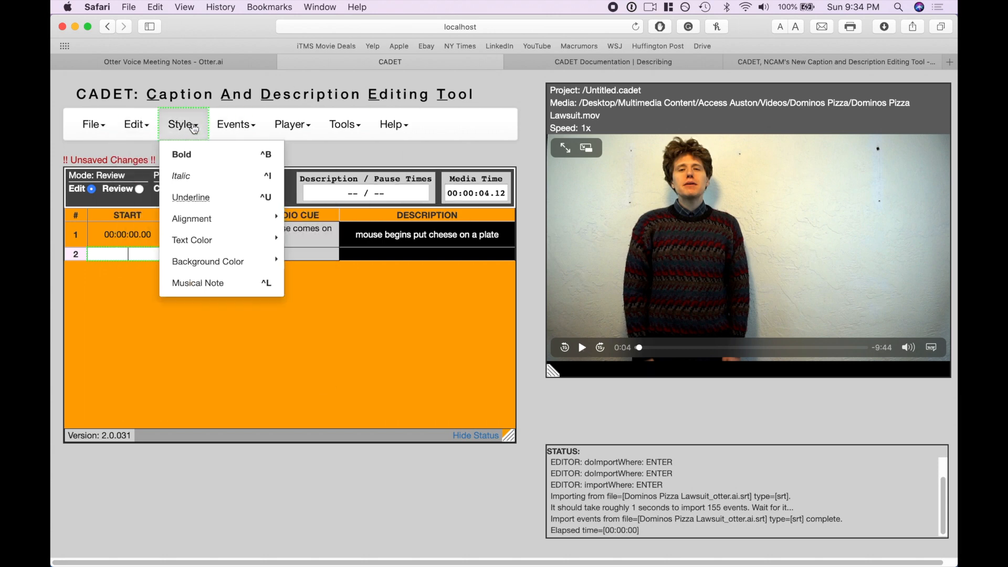
{"action": "left_click", "coordinate": [231, 126]}
{"action": "left_click", "coordinate": [278, 350]}
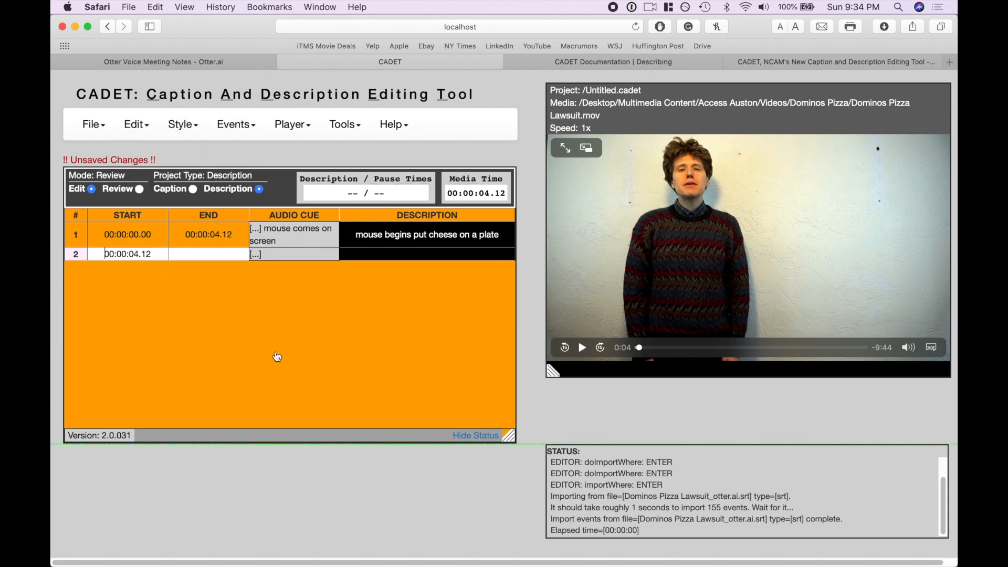
Play the video for about half a second and insert 00:00:04.63 as row 2's end time
{"action": "left_click", "coordinate": [218, 254]}
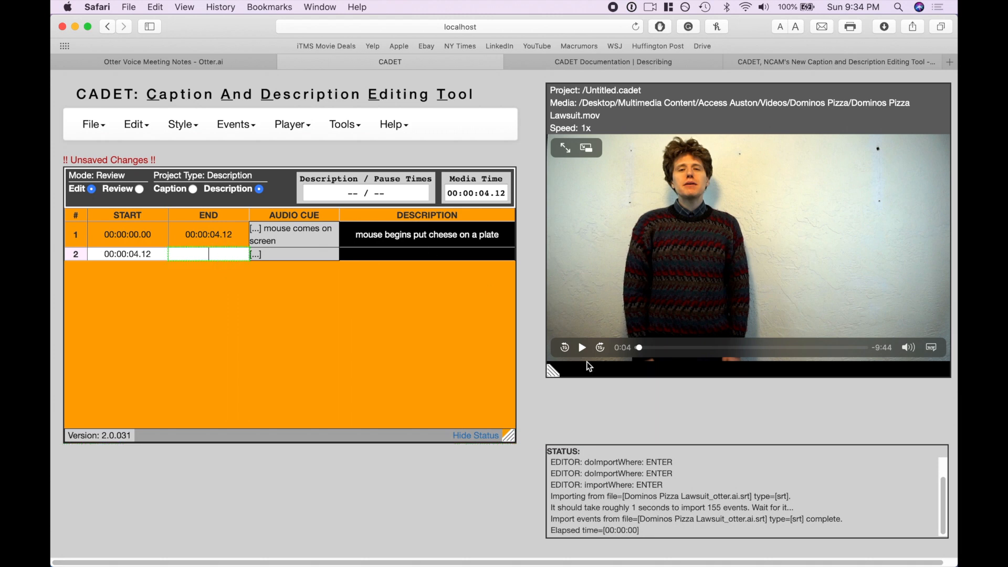
{"action": "left_click", "coordinate": [582, 347]}
{"action": "left_click", "coordinate": [583, 348]}
{"action": "left_click", "coordinate": [211, 255]}
{"action": "left_click", "coordinate": [233, 124]}
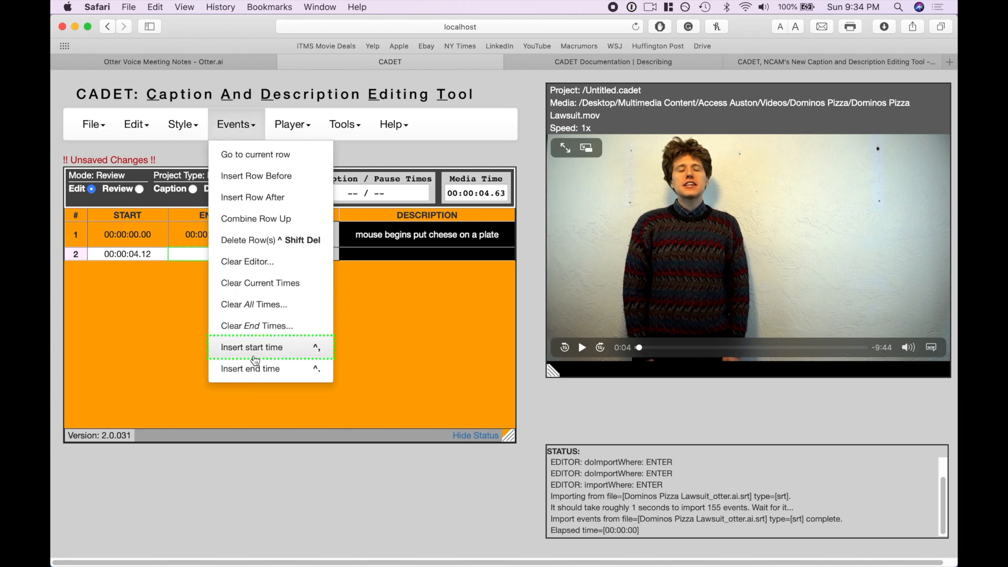
{"action": "left_click", "coordinate": [256, 370]}
Fill row 2 with placeholder text: "nhijjk" as the audio cue and "ljkljkkljlkjkljlkjklhhlhlhl" as the description
{"action": "left_click", "coordinate": [292, 259]}
{"action": "type", "text": "nhijjk"}
{"action": "left_click", "coordinate": [376, 254]}
{"action": "type", "text": "ljkljkkljlkjkljlkjklhhlhlhhl"}
{"action": "left_click", "coordinate": [353, 322]}
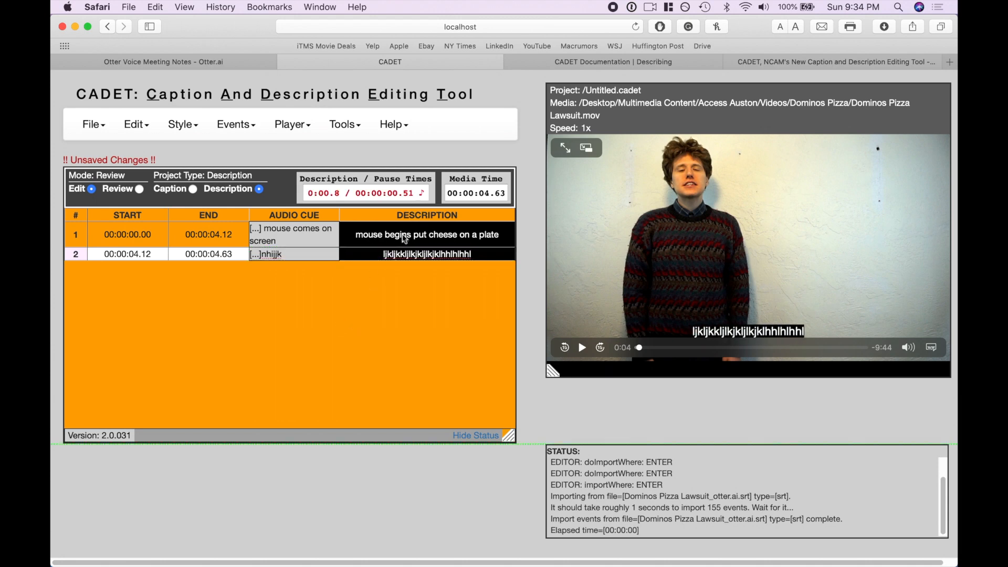
Compare the description and pause times of rows 1 and 2, and examine the description reading speed setting in the preferences
{"action": "left_click", "coordinate": [405, 239]}
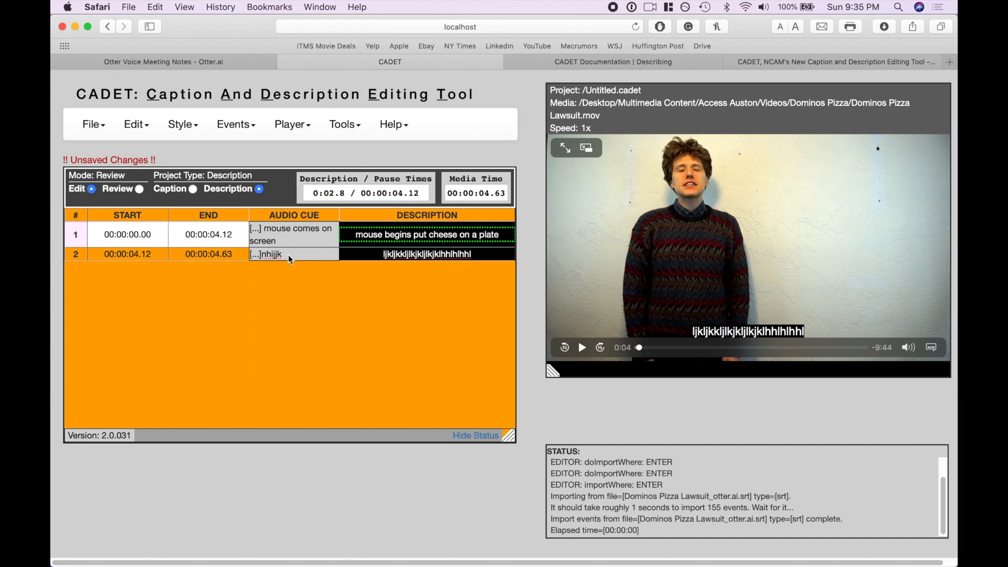
{"action": "left_click", "coordinate": [386, 259]}
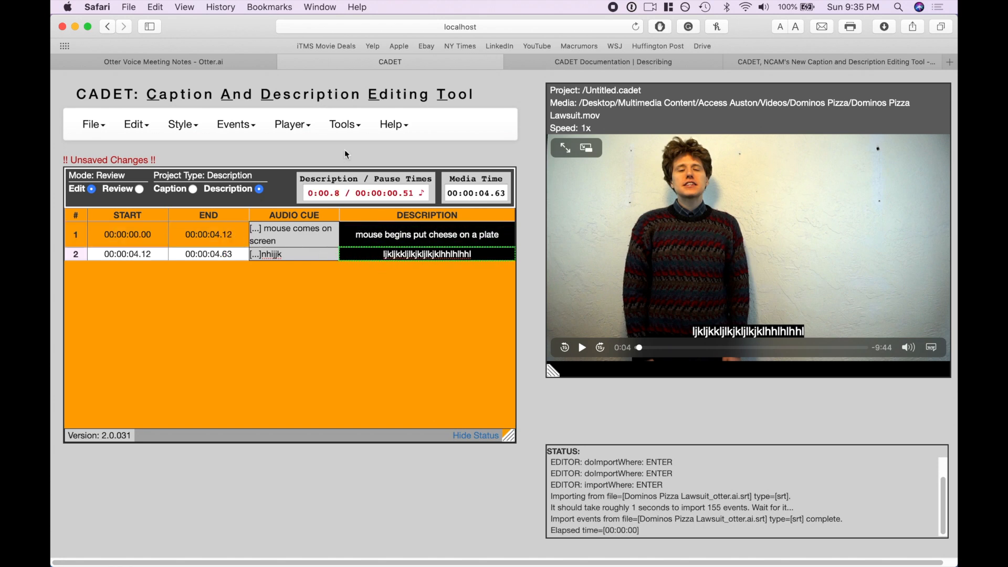
{"action": "left_click", "coordinate": [345, 124]}
{"action": "left_click", "coordinate": [349, 305]}
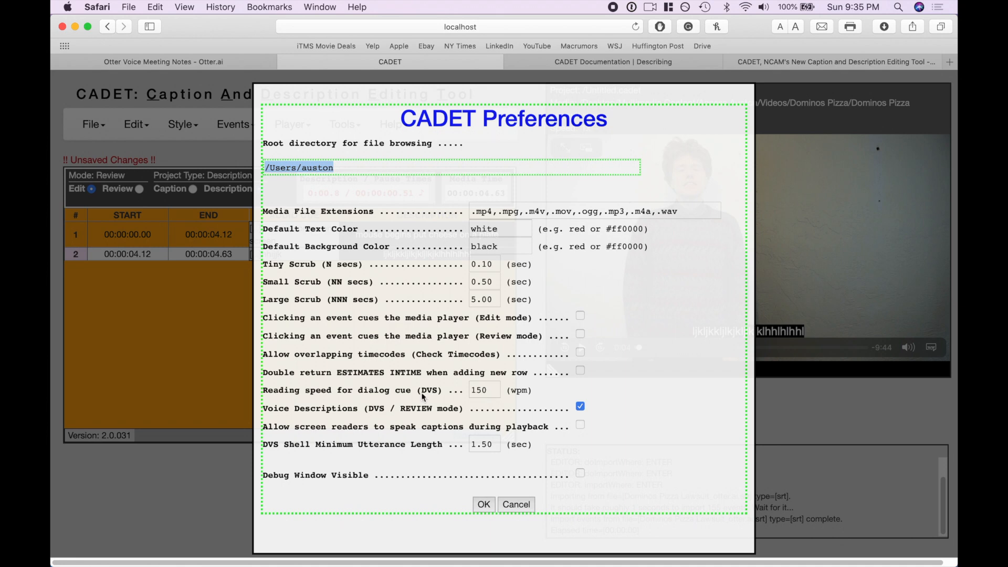
{"action": "left_click", "coordinate": [484, 504]}
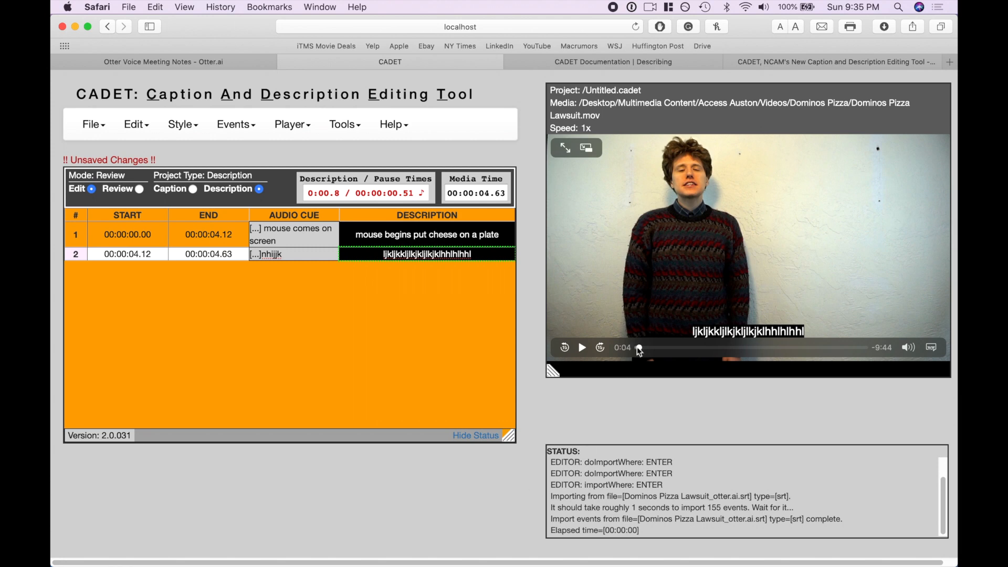
Return the video to the beginning and switch the description project to Review mode
{"action": "left_click", "coordinate": [602, 348]}
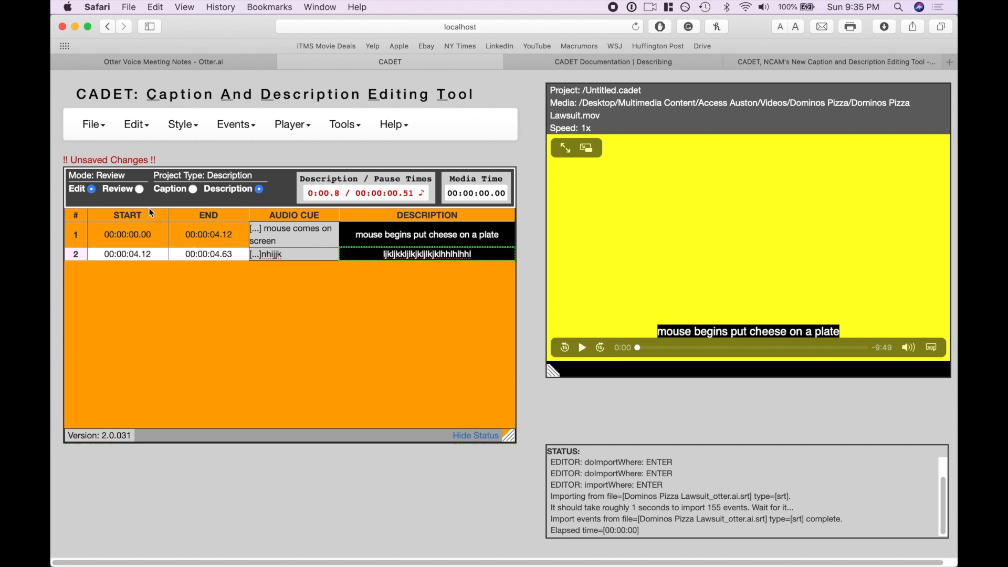
{"action": "left_click", "coordinate": [139, 189]}
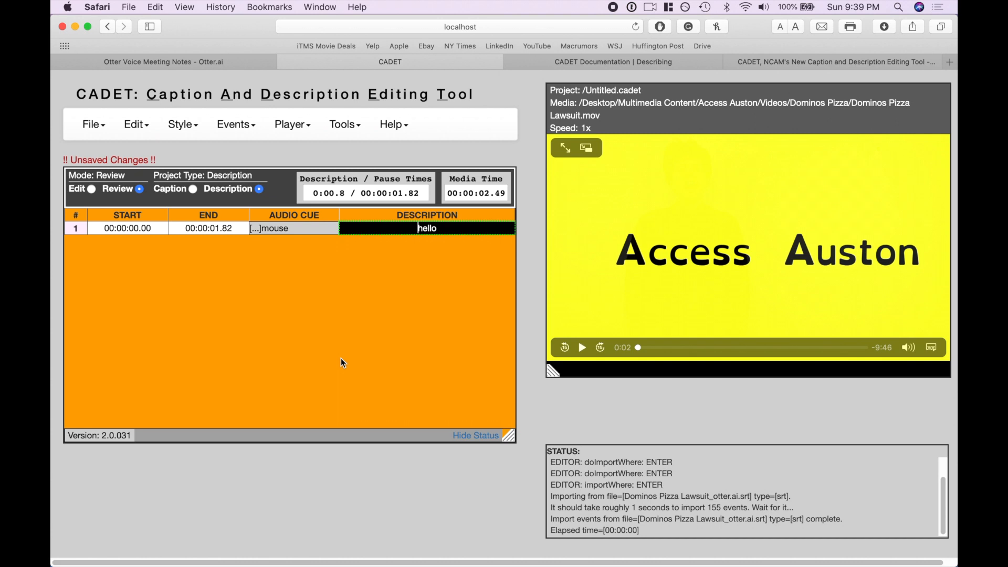
{"action": "left_click", "coordinate": [344, 126]}
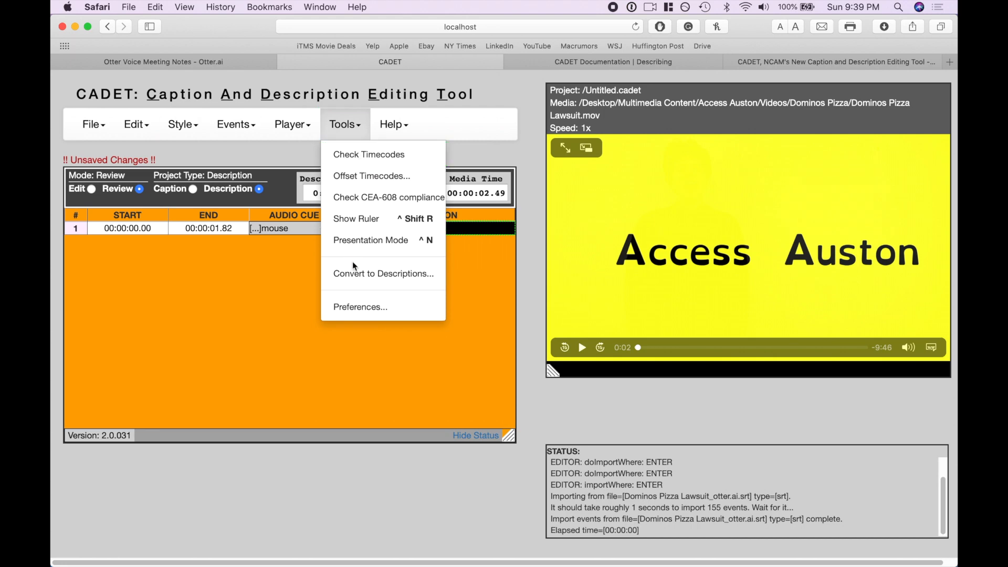
{"action": "left_click", "coordinate": [352, 283]}
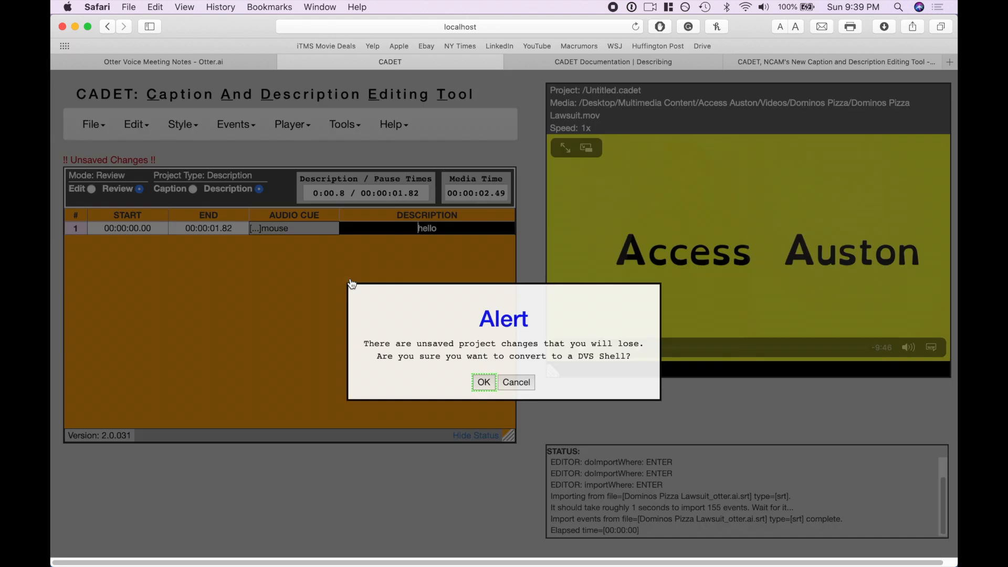
{"action": "left_click", "coordinate": [516, 383]}
Examine the file types available for exporting the timed text, and close the export dialog without saving
{"action": "left_click", "coordinate": [94, 125]}
{"action": "left_click", "coordinate": [130, 328]}
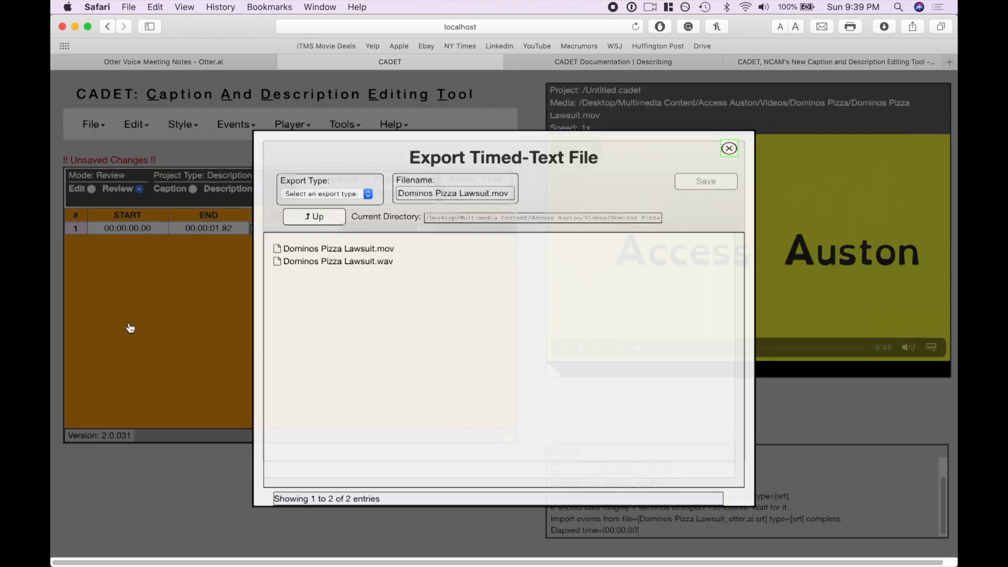
{"action": "left_click", "coordinate": [322, 193]}
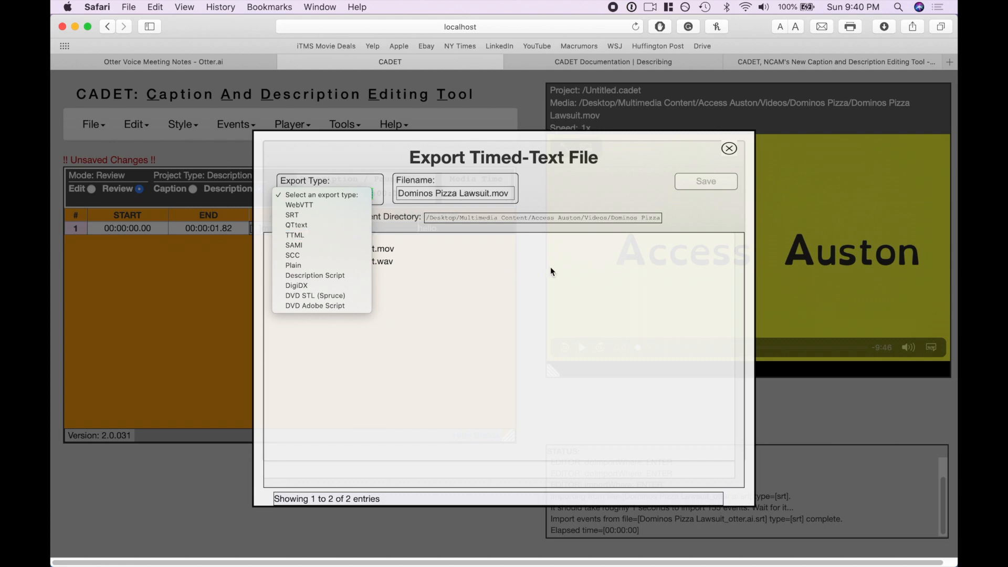
{"action": "left_click", "coordinate": [729, 149]}
{"action": "left_click", "coordinate": [730, 149]}
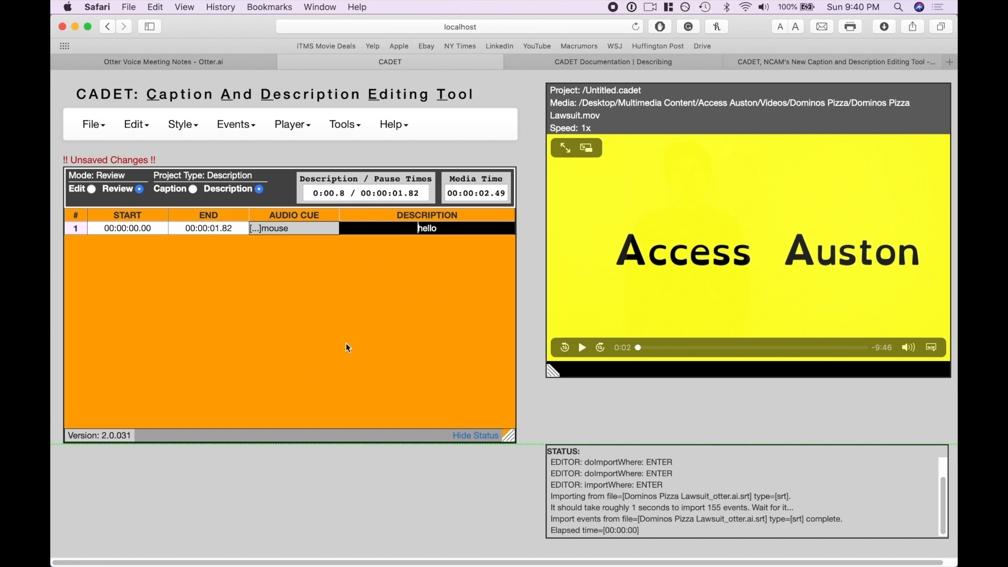
{"action": "left_click", "coordinate": [236, 129]}
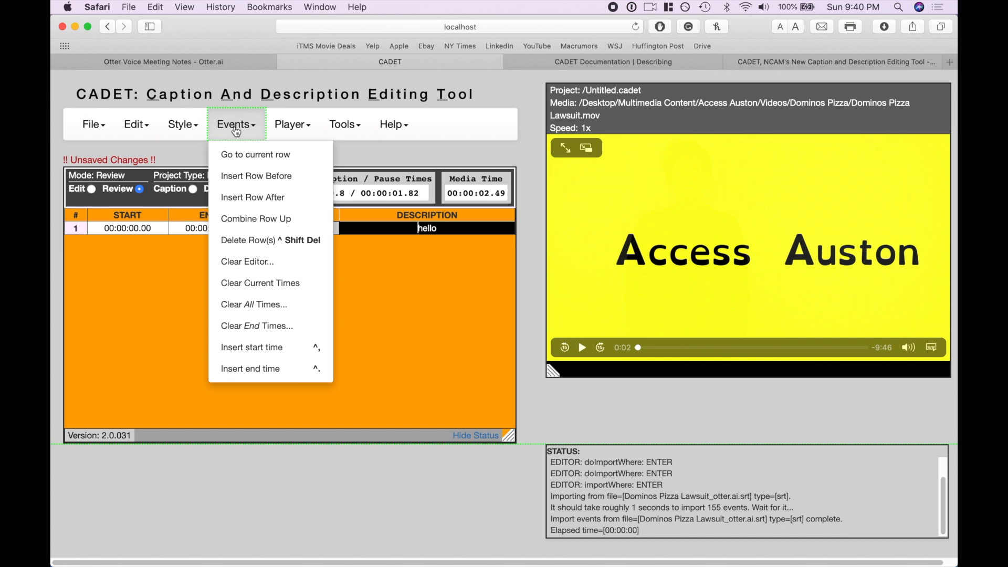